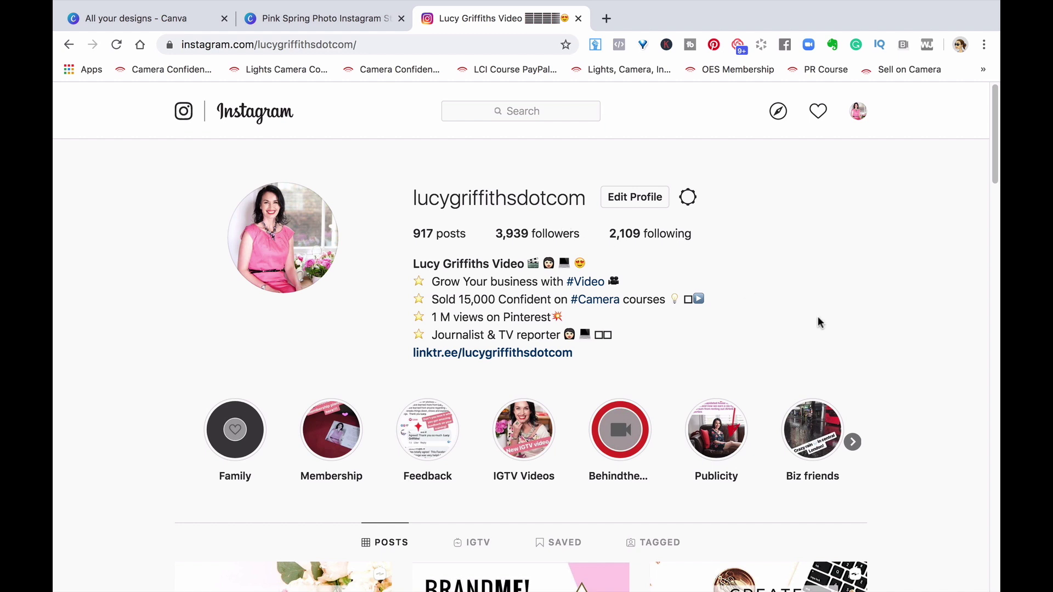
Look over the Instagram profile's bio and highlights and the covers of its IGTV videos
{"action": "scroll", "coordinate": [888, 361], "scroll_direction": "down", "scroll_amount": 3}
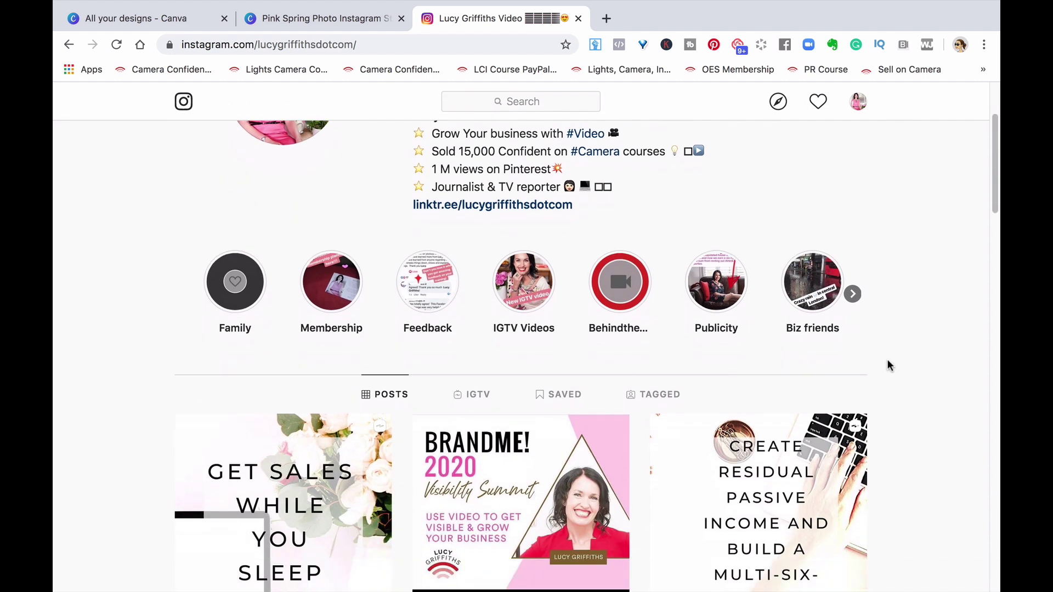
{"action": "scroll", "coordinate": [890, 365], "scroll_direction": "down", "scroll_amount": 2}
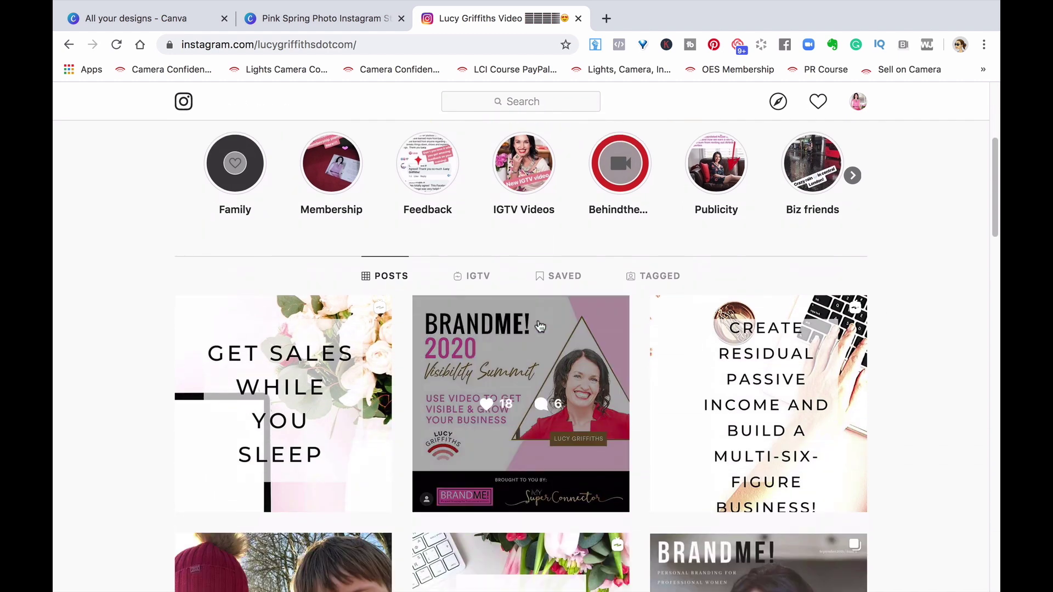
{"action": "left_click", "coordinate": [479, 281]}
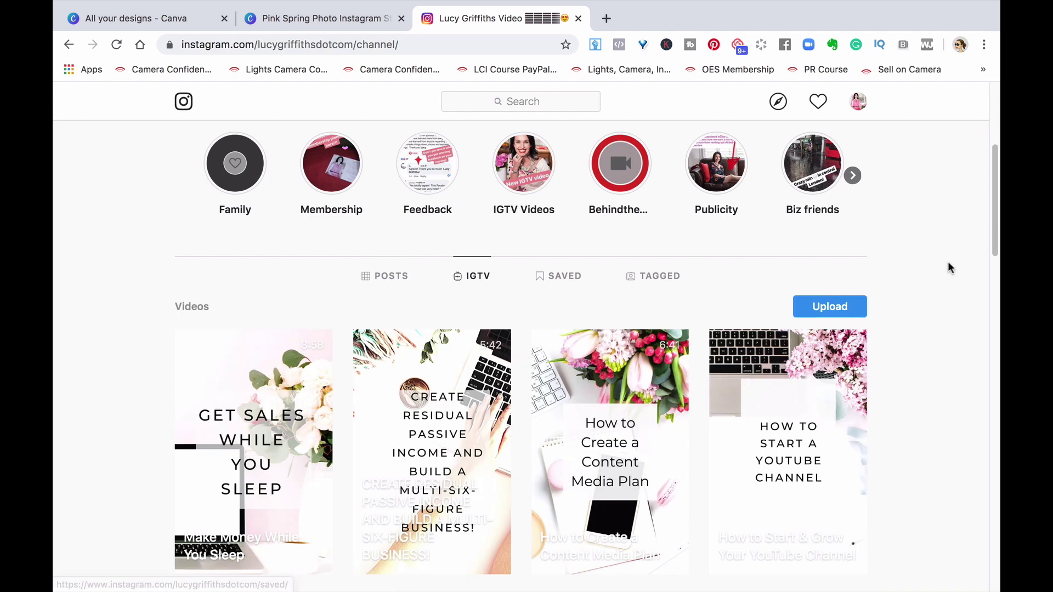
{"action": "left_click_drag", "start_coordinate": [997, 214], "coordinate": [992, 251]}
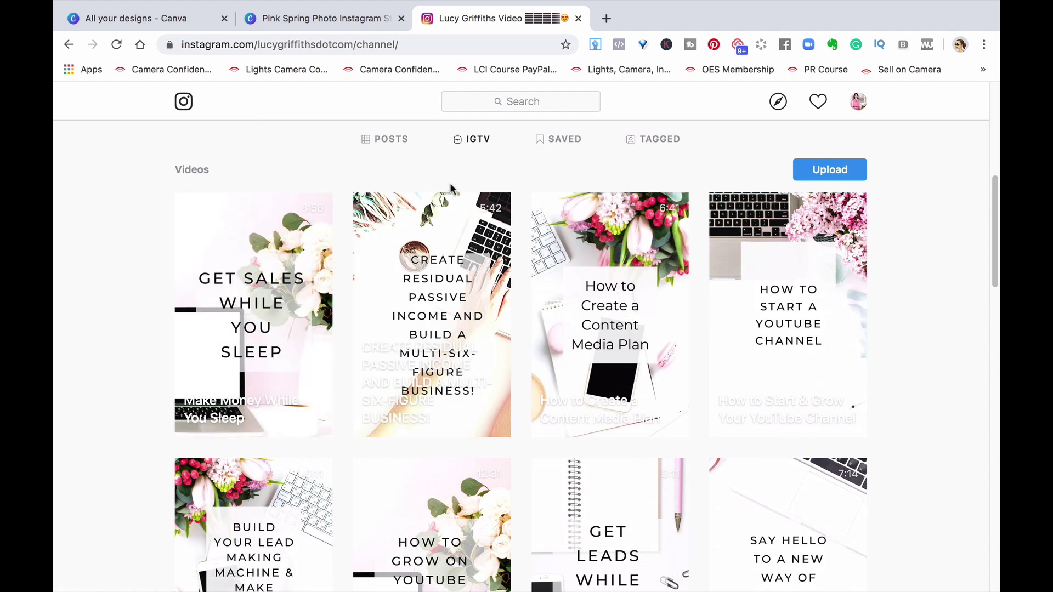
{"action": "left_click", "coordinate": [997, 167]}
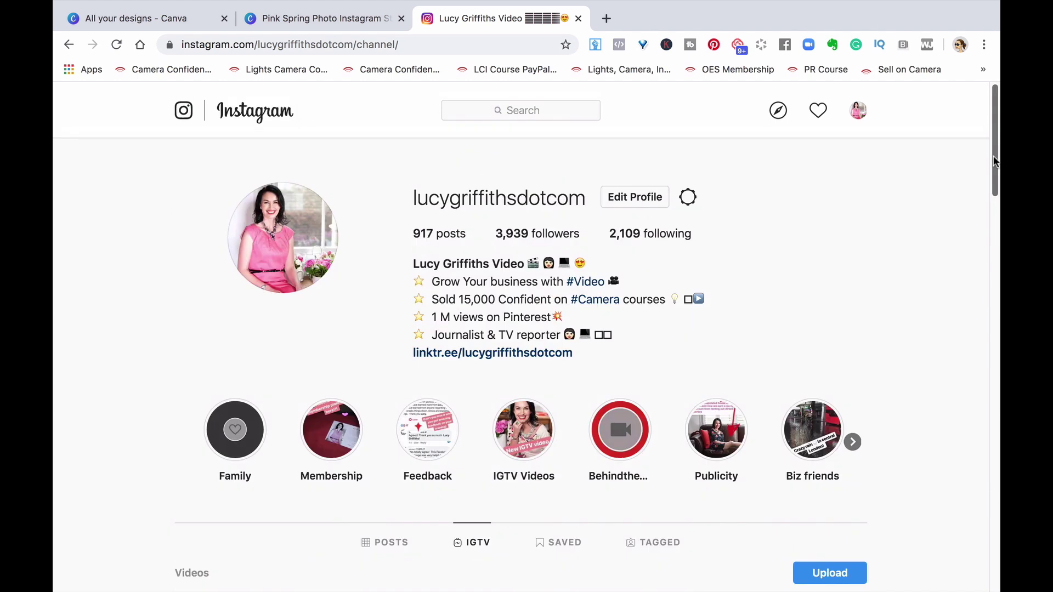
{"action": "left_click_drag", "start_coordinate": [996, 176], "coordinate": [997, 204]}
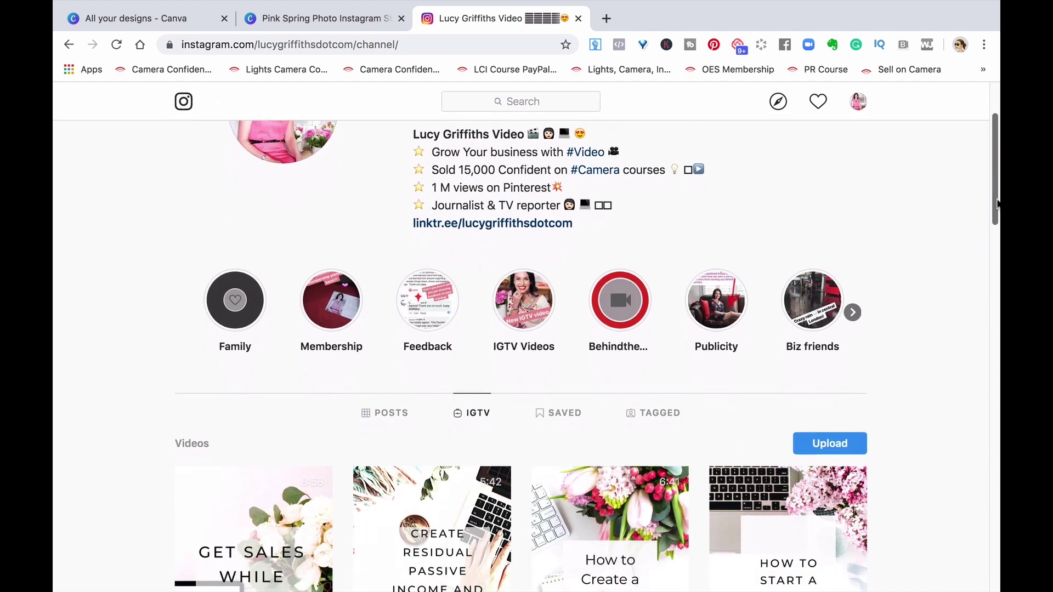
Examine the style and colours of the profile's posts, from the newest back through the older ones, and return to the newest
{"action": "left_click", "coordinate": [388, 419]}
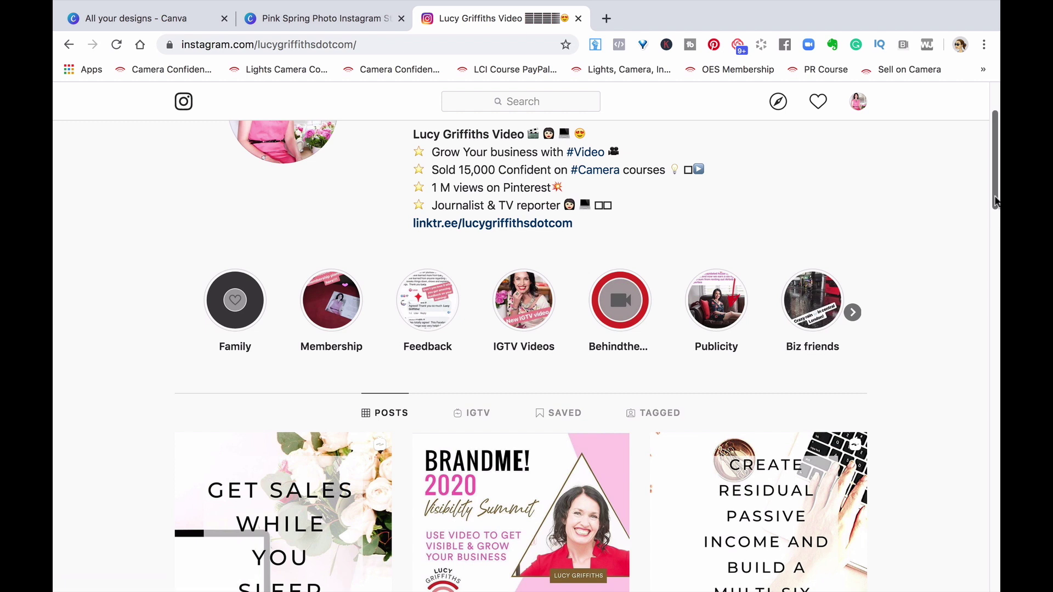
{"action": "left_click", "coordinate": [996, 233]}
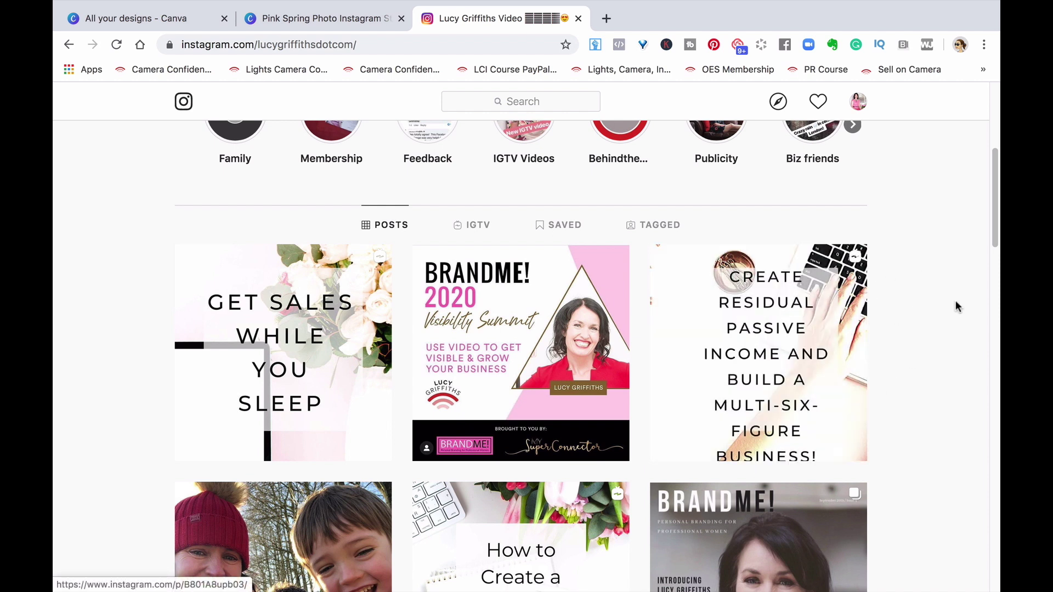
{"action": "left_click_drag", "start_coordinate": [995, 231], "coordinate": [998, 522]}
{"action": "left_click_drag", "start_coordinate": [994, 428], "coordinate": [994, 476]}
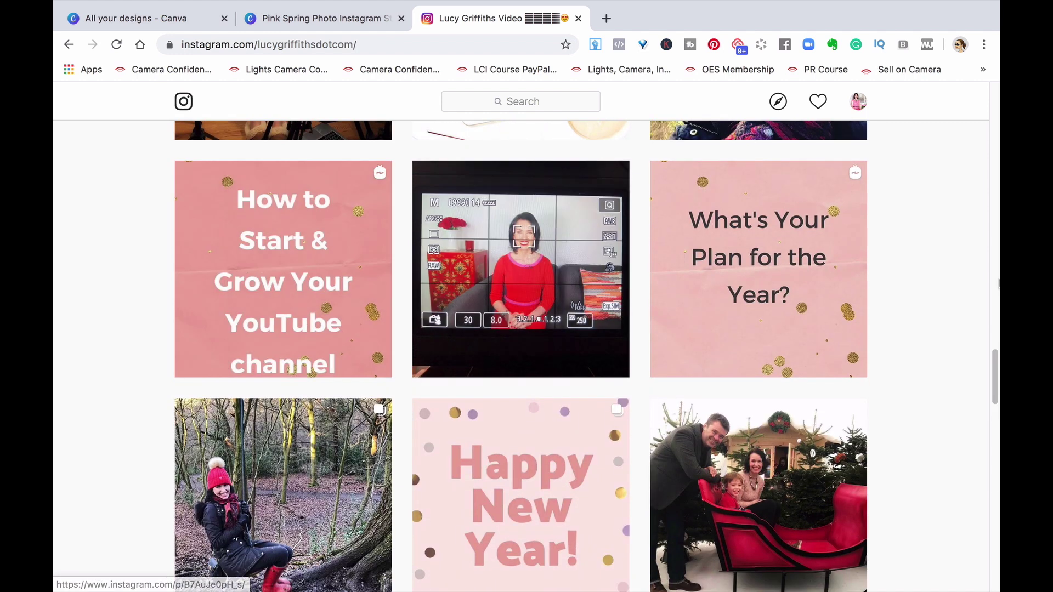
{"action": "left_click_drag", "start_coordinate": [994, 365], "coordinate": [994, 419]}
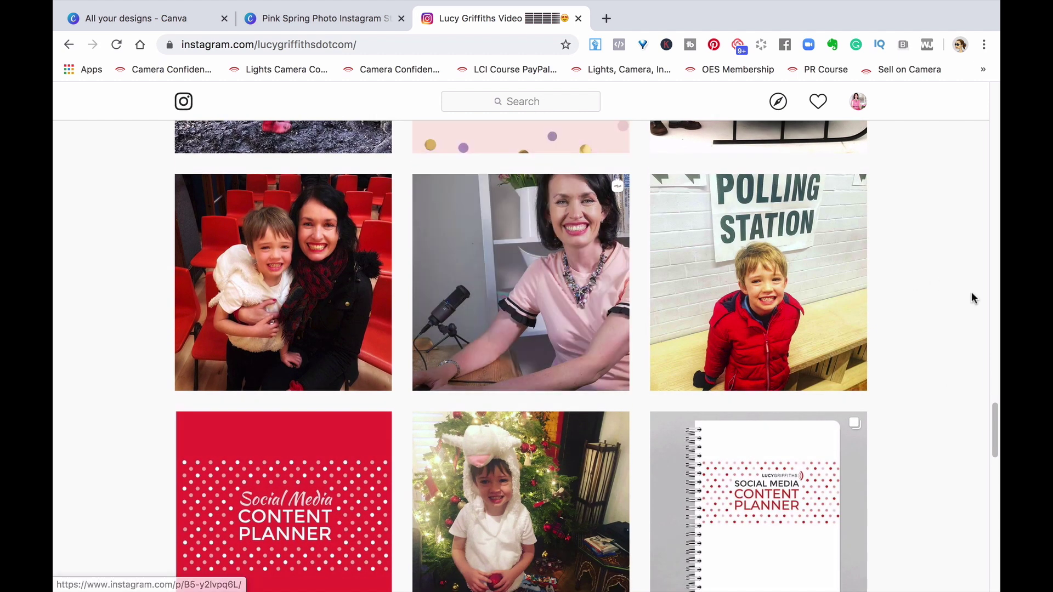
{"action": "left_click_drag", "start_coordinate": [996, 422], "coordinate": [994, 474]}
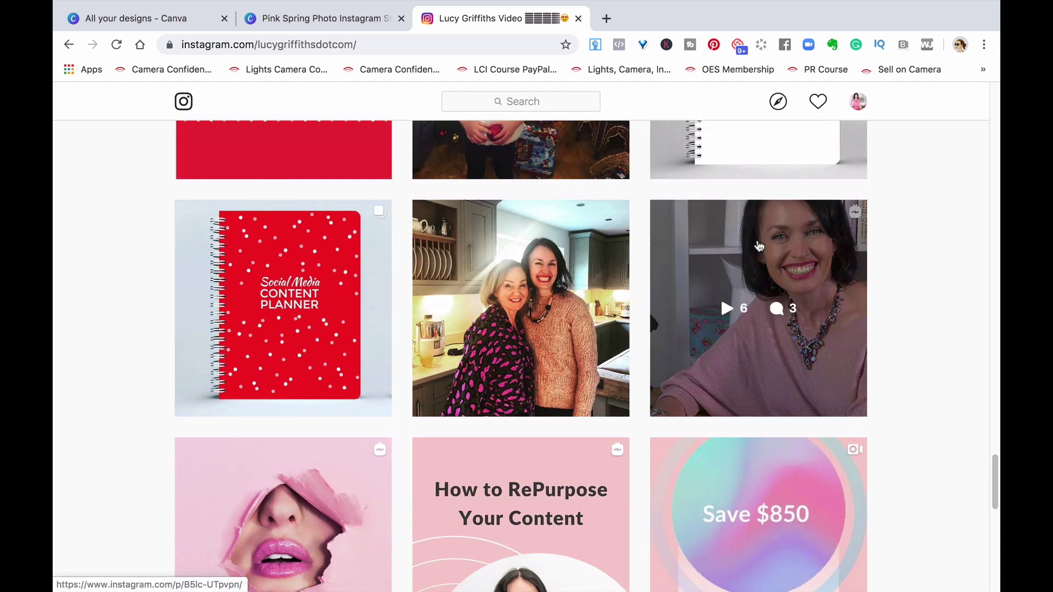
{"action": "left_click_drag", "start_coordinate": [995, 481], "coordinate": [996, 527]}
{"action": "scroll", "coordinate": [995, 526], "scroll_direction": "down", "scroll_amount": 1}
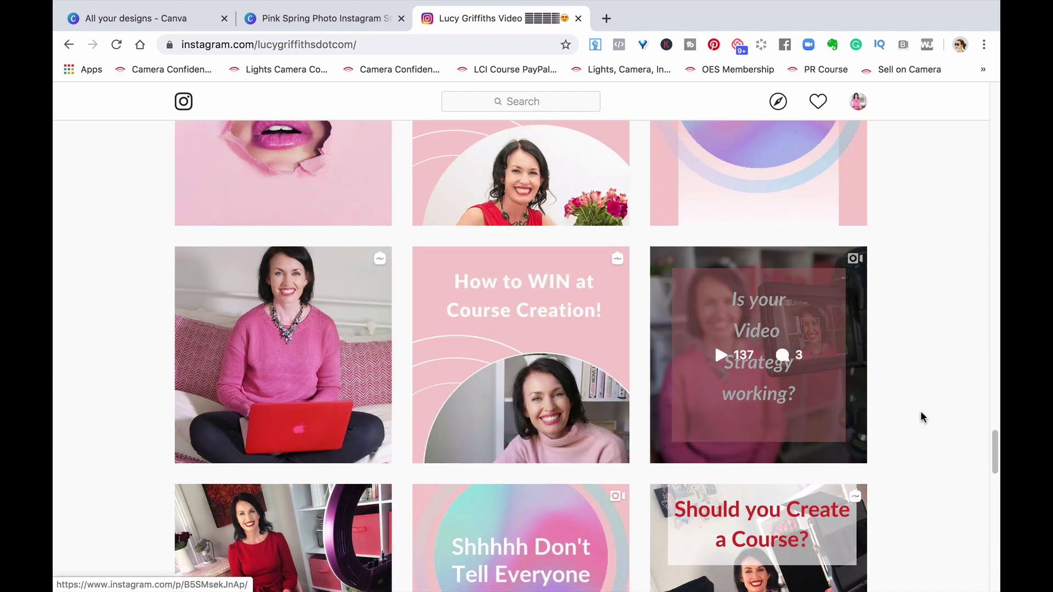
{"action": "left_click_drag", "start_coordinate": [996, 457], "coordinate": [992, 591]}
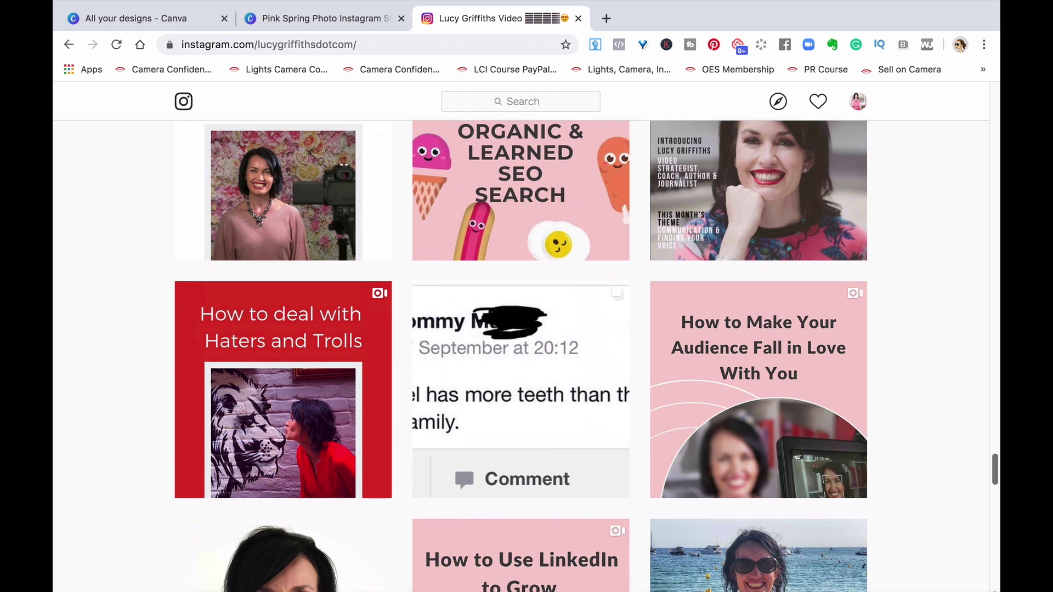
{"action": "left_click_drag", "start_coordinate": [991, 471], "coordinate": [989, 535]}
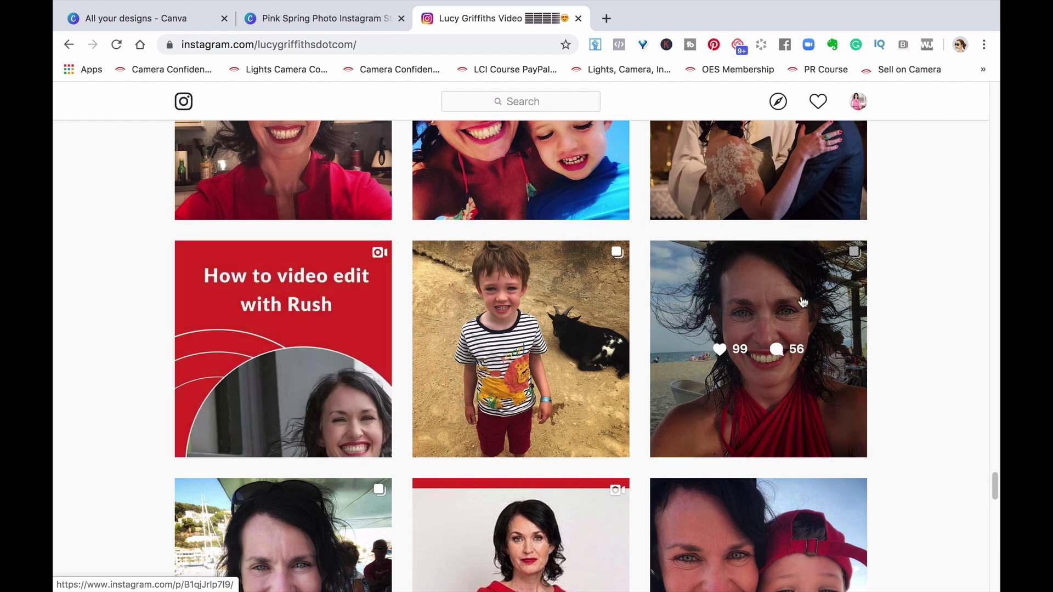
{"action": "scroll", "coordinate": [994, 488], "scroll_direction": "down", "scroll_amount": 3}
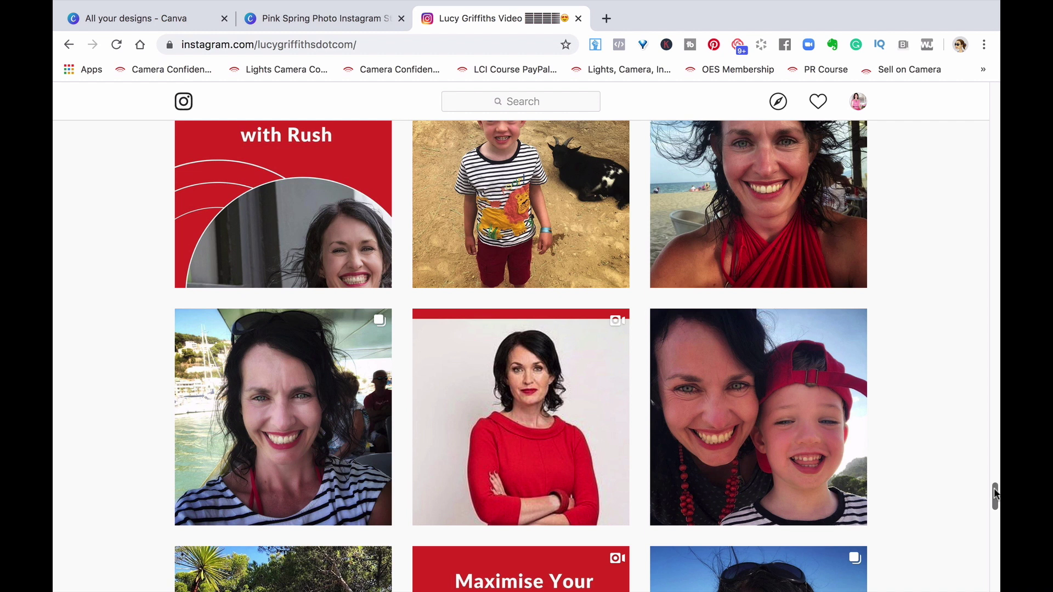
{"action": "scroll", "coordinate": [996, 493], "scroll_direction": "down", "scroll_amount": 8}
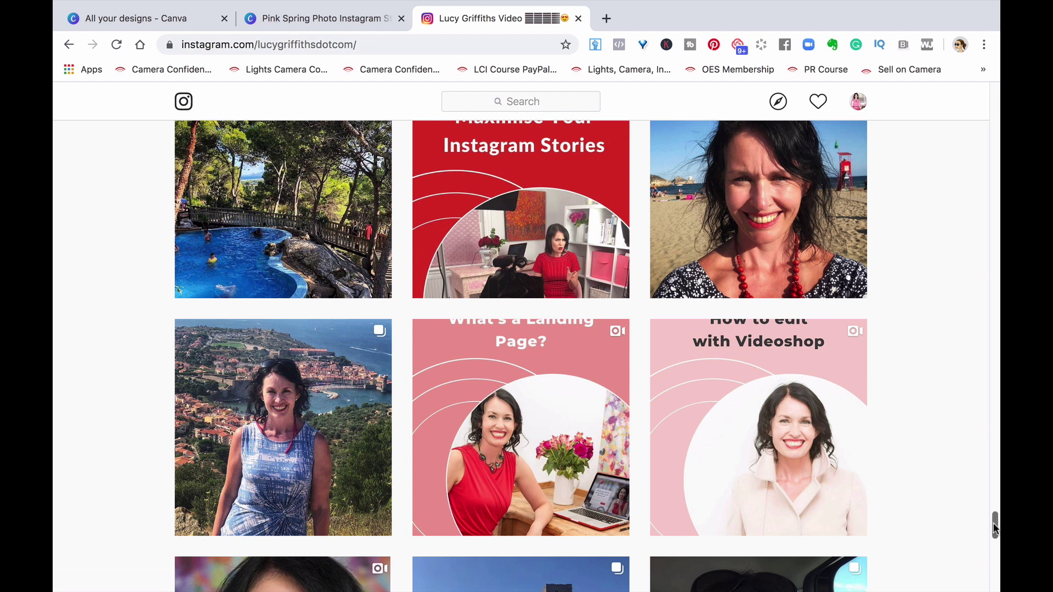
{"action": "left_click_drag", "start_coordinate": [992, 523], "coordinate": [986, 109]}
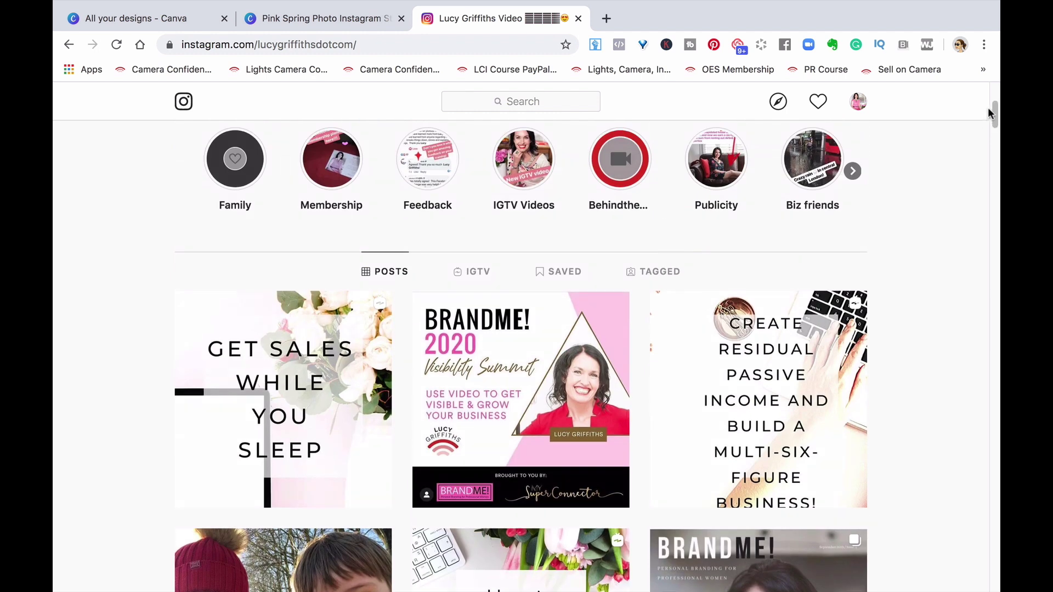
Start a new IGTV video upload with the "10 Ways I actually Make Money...keting and passive income.mov" file from Downloads
{"action": "left_click", "coordinate": [473, 272]}
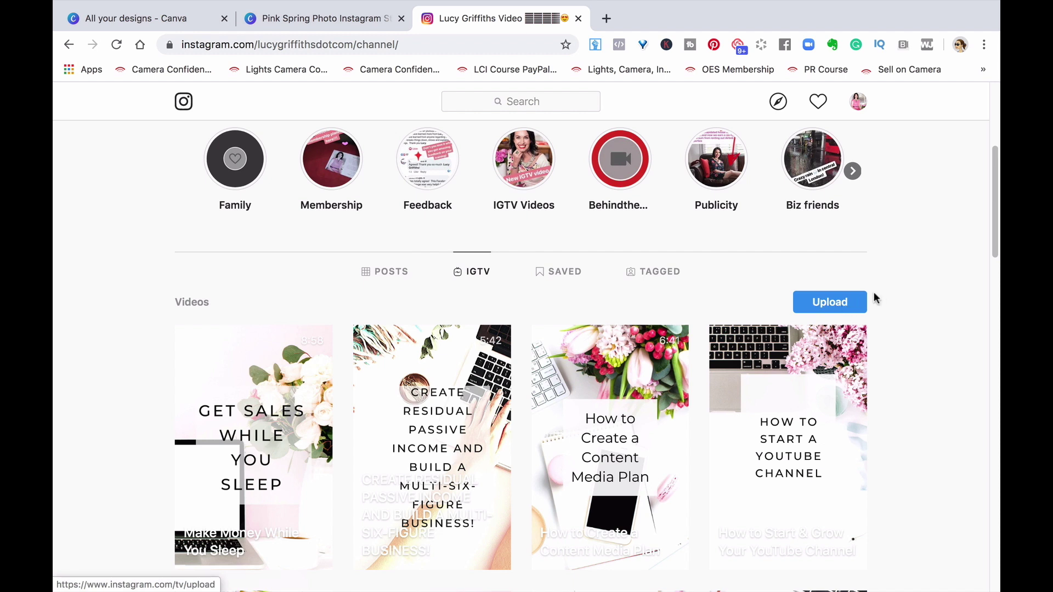
{"action": "left_click", "coordinate": [833, 303]}
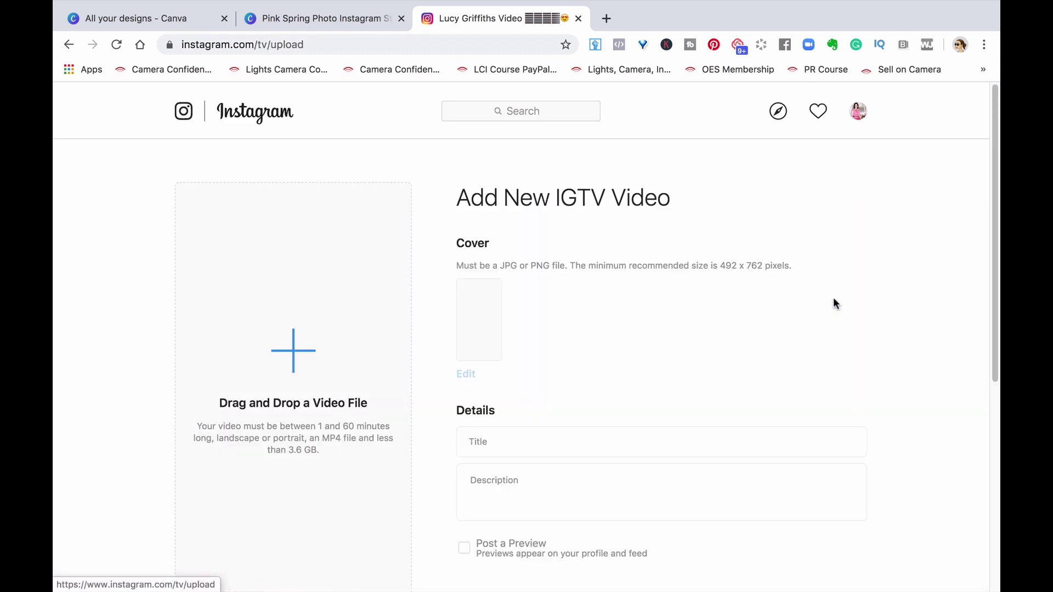
{"action": "left_click", "coordinate": [294, 349]}
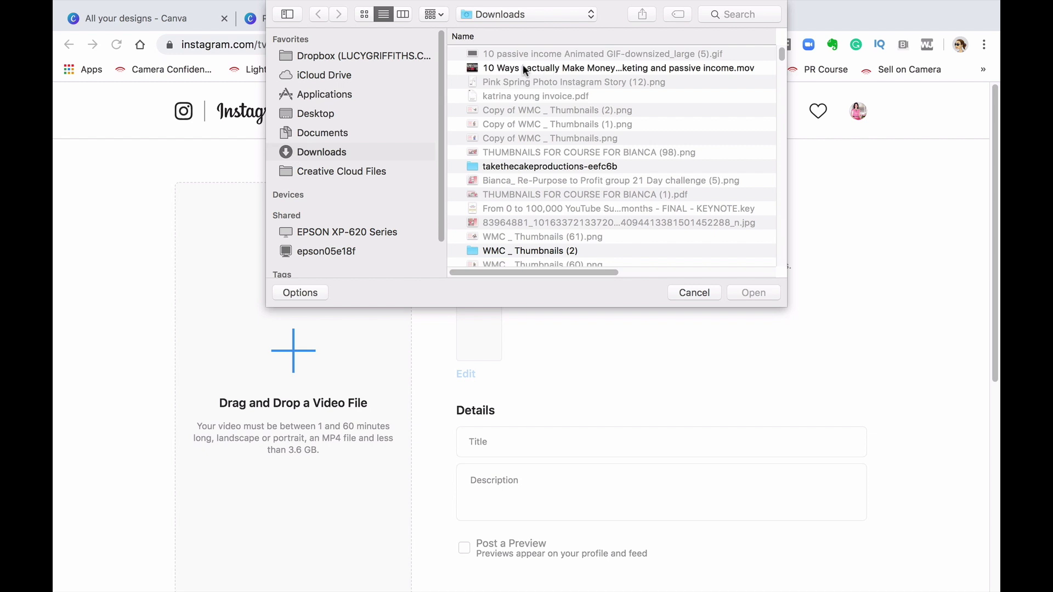
{"action": "left_click", "coordinate": [538, 68]}
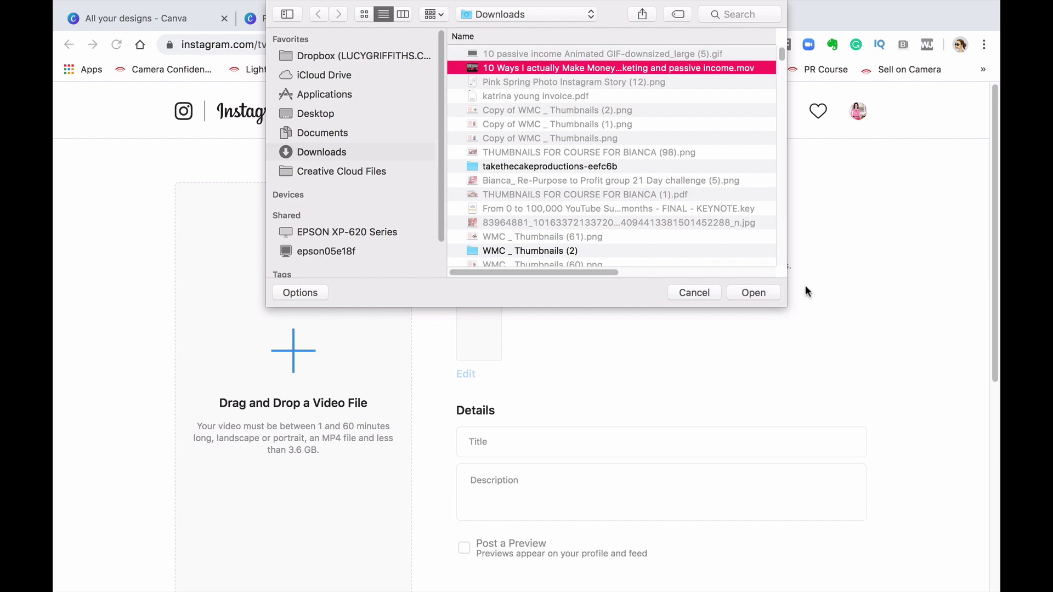
{"action": "left_click", "coordinate": [753, 293]}
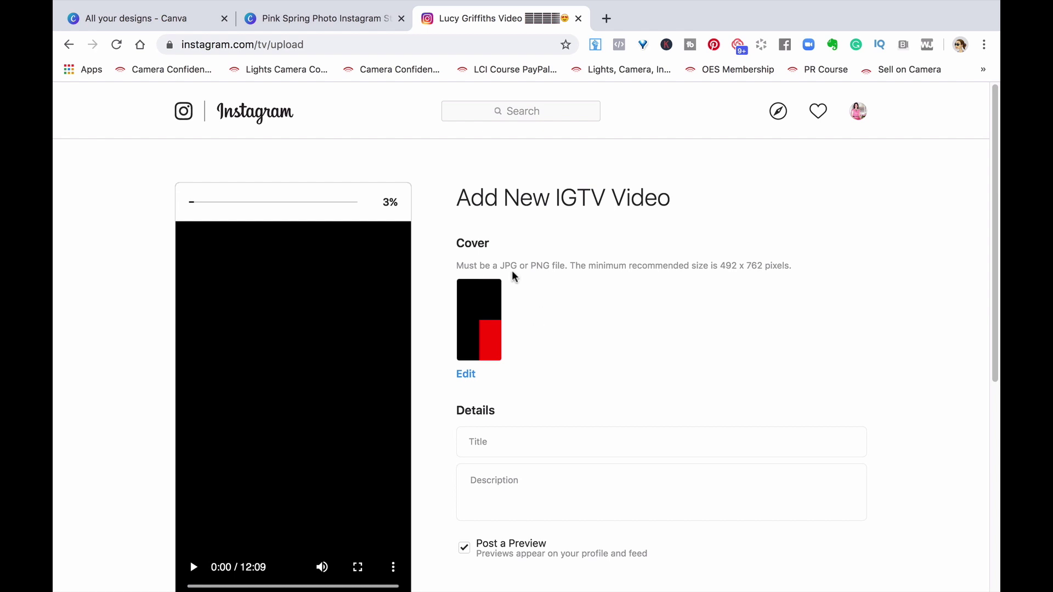
Switch to the Pink Spring Photo Instagram Story design in Canva and examine its cover pages from page 14 back to page 6
{"action": "left_click", "coordinate": [328, 22]}
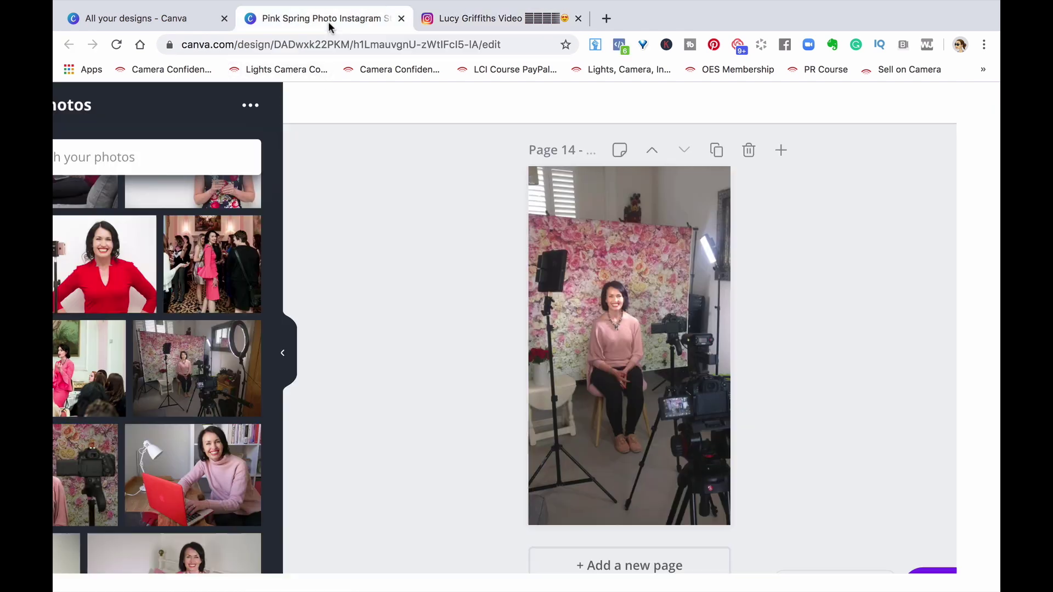
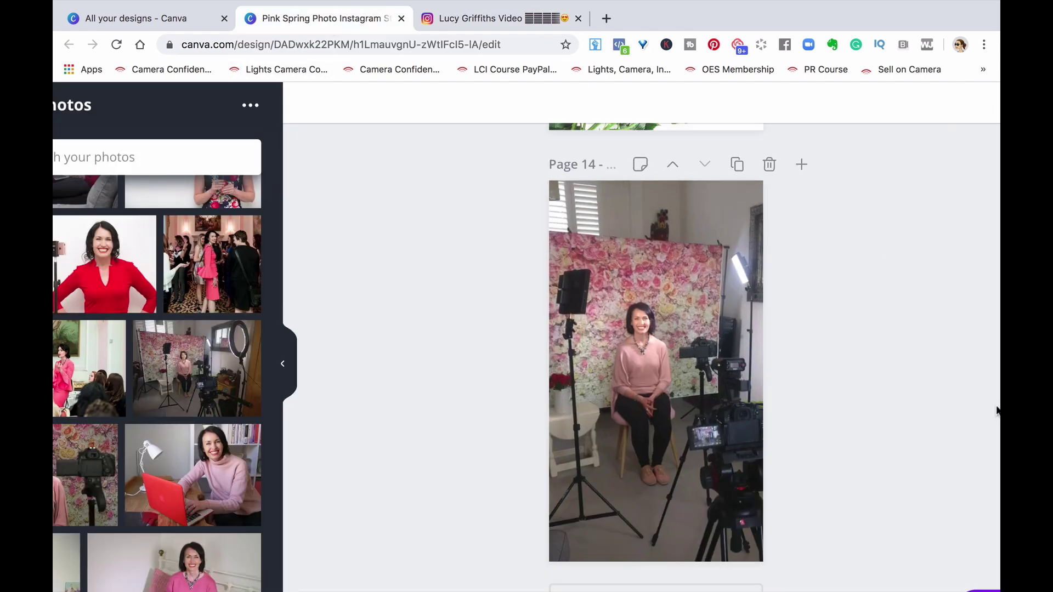
{"action": "scroll", "coordinate": [903, 294], "scroll_direction": "up", "scroll_amount": 7}
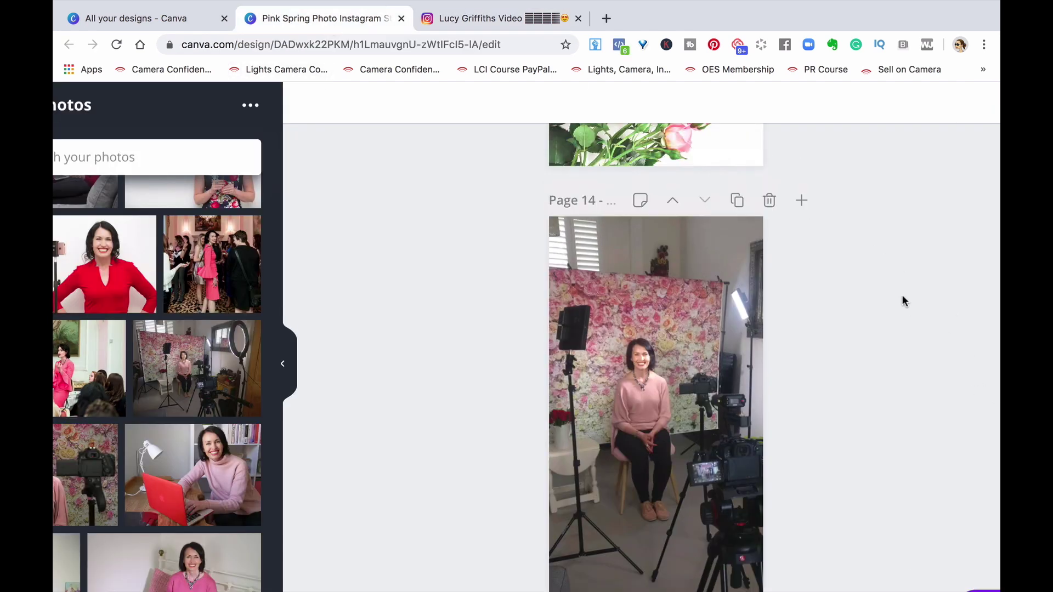
{"action": "scroll", "coordinate": [902, 294], "scroll_direction": "up", "scroll_amount": 8}
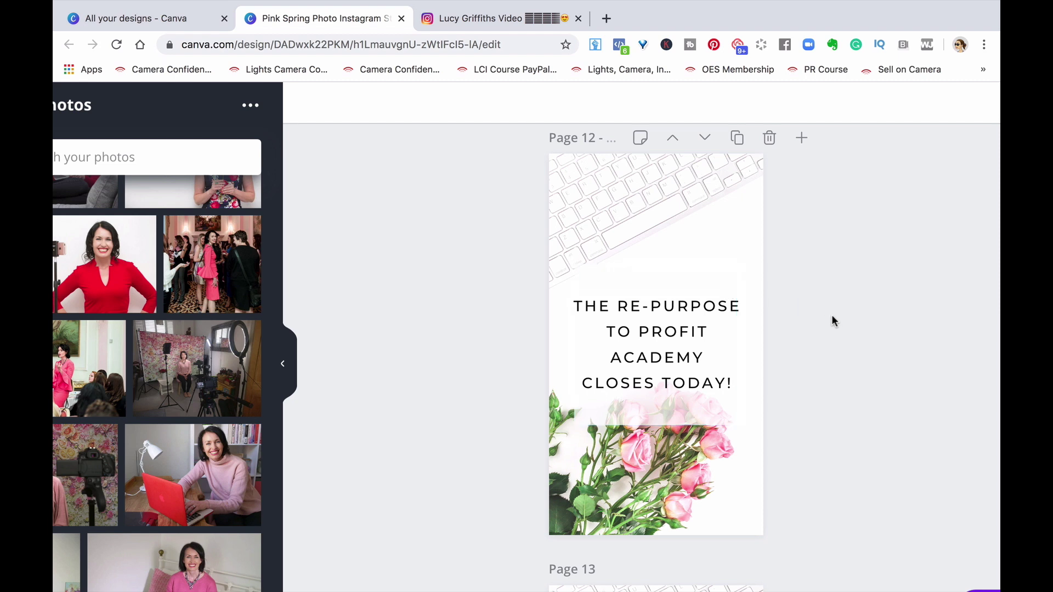
{"action": "scroll", "coordinate": [832, 320], "scroll_direction": "down", "scroll_amount": 2}
{"action": "scroll", "coordinate": [832, 321], "scroll_direction": "up", "scroll_amount": 3}
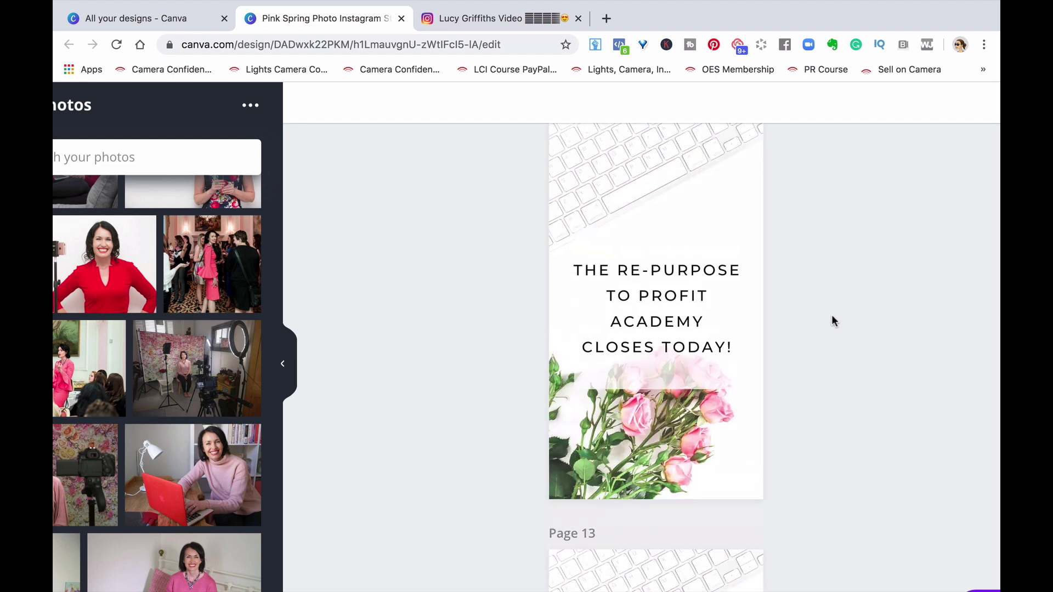
{"action": "scroll", "coordinate": [832, 317], "scroll_direction": "up", "scroll_amount": 5}
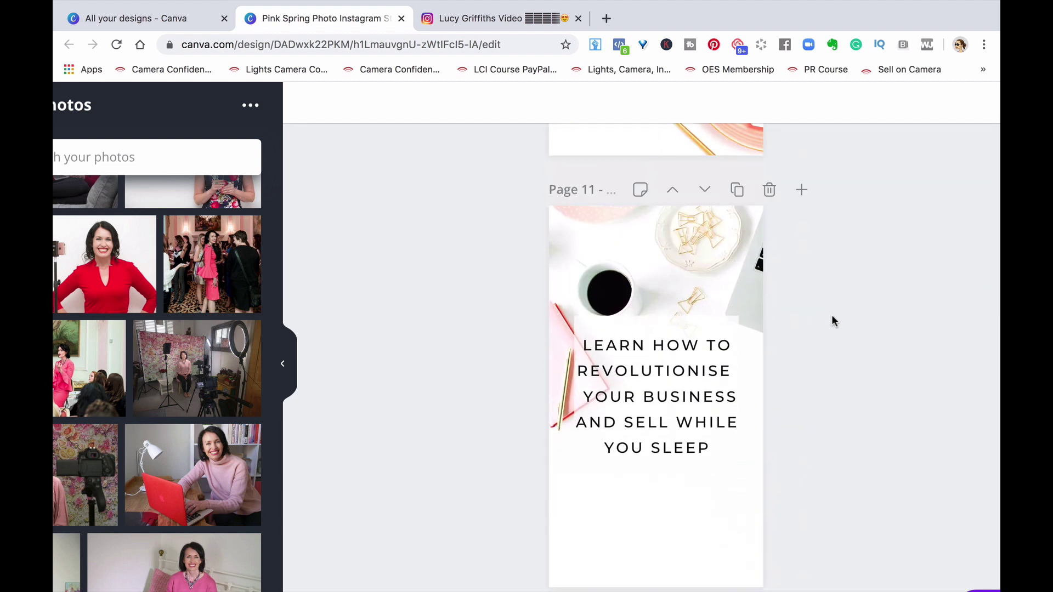
{"action": "scroll", "coordinate": [832, 321], "scroll_direction": "up", "scroll_amount": 5}
{"action": "scroll", "coordinate": [832, 321], "scroll_direction": "down", "scroll_amount": 1}
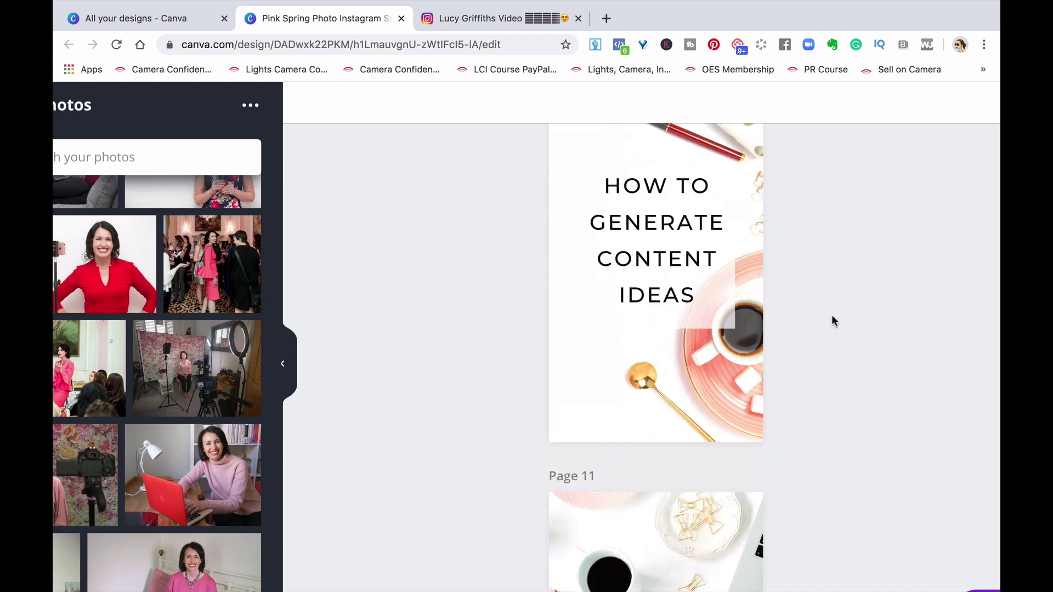
{"action": "scroll", "coordinate": [832, 321], "scroll_direction": "down", "scroll_amount": 4}
{"action": "scroll", "coordinate": [832, 321], "scroll_direction": "up", "scroll_amount": 3}
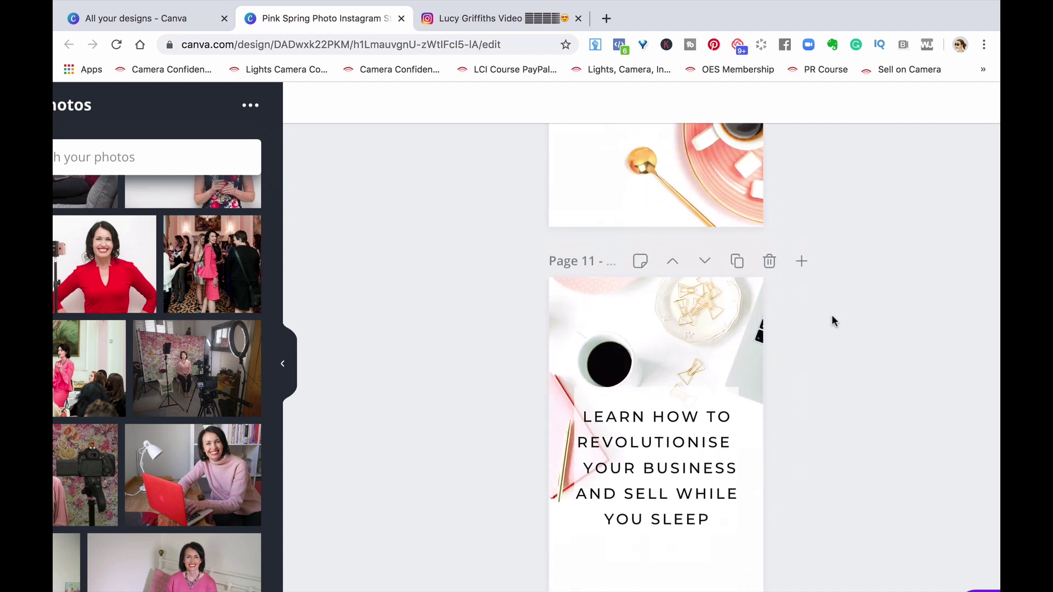
{"action": "scroll", "coordinate": [832, 318], "scroll_direction": "up", "scroll_amount": 10}
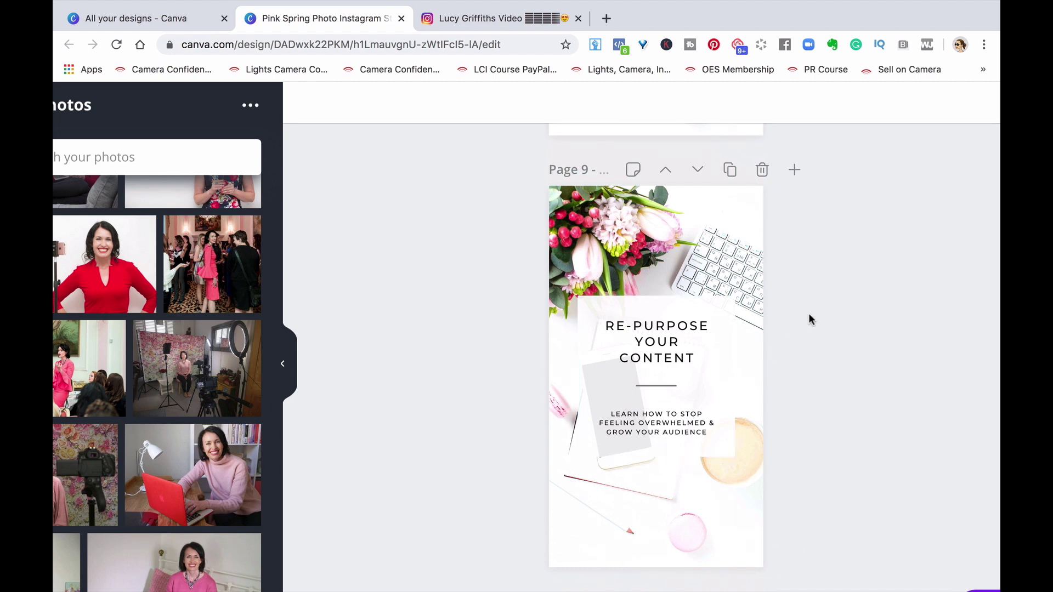
{"action": "scroll", "coordinate": [809, 318], "scroll_direction": "up", "scroll_amount": 2}
{"action": "scroll", "coordinate": [811, 319], "scroll_direction": "up", "scroll_amount": 8}
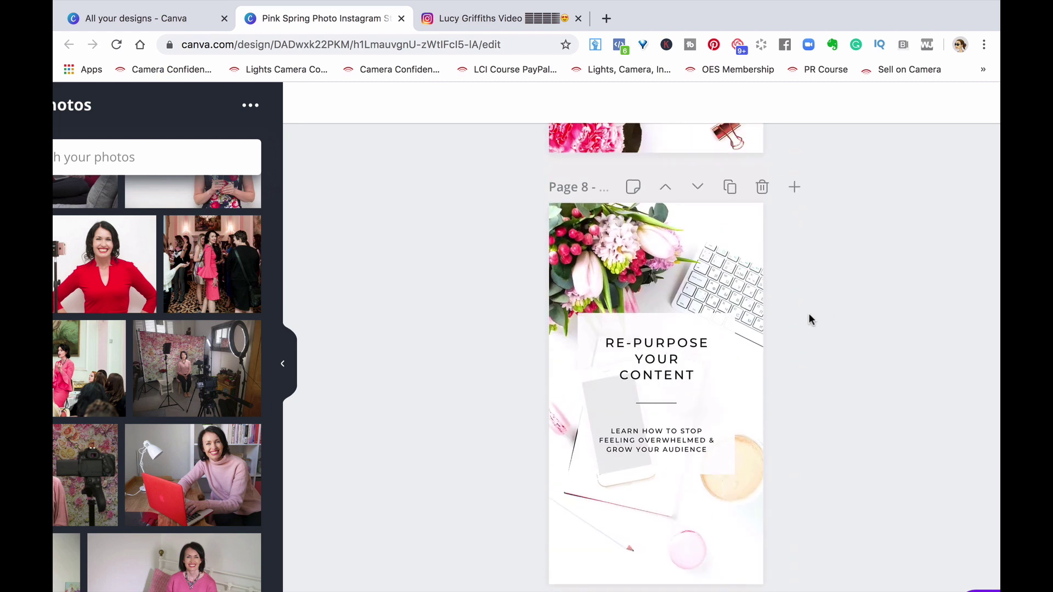
{"action": "scroll", "coordinate": [809, 318], "scroll_direction": "up", "scroll_amount": 10}
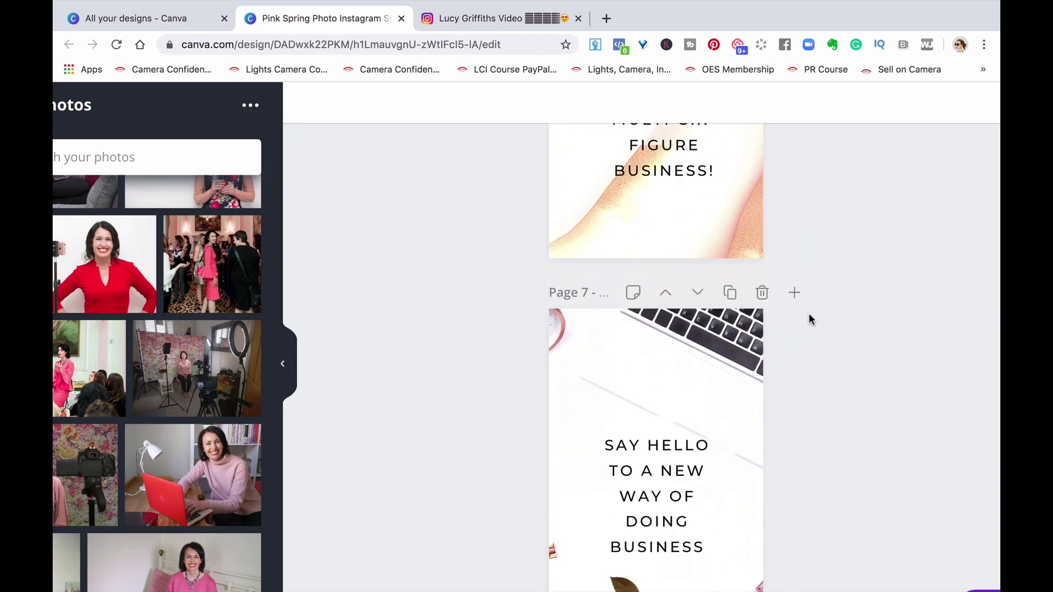
{"action": "scroll", "coordinate": [809, 314], "scroll_direction": "up", "scroll_amount": 2}
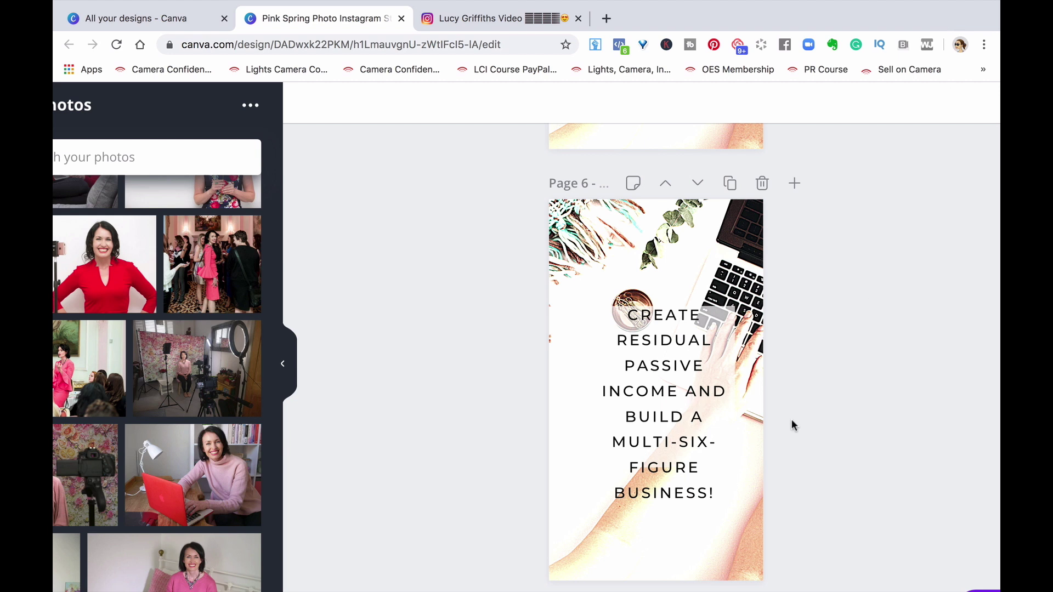
{"action": "scroll", "coordinate": [799, 422], "scroll_direction": "down", "scroll_amount": 9}
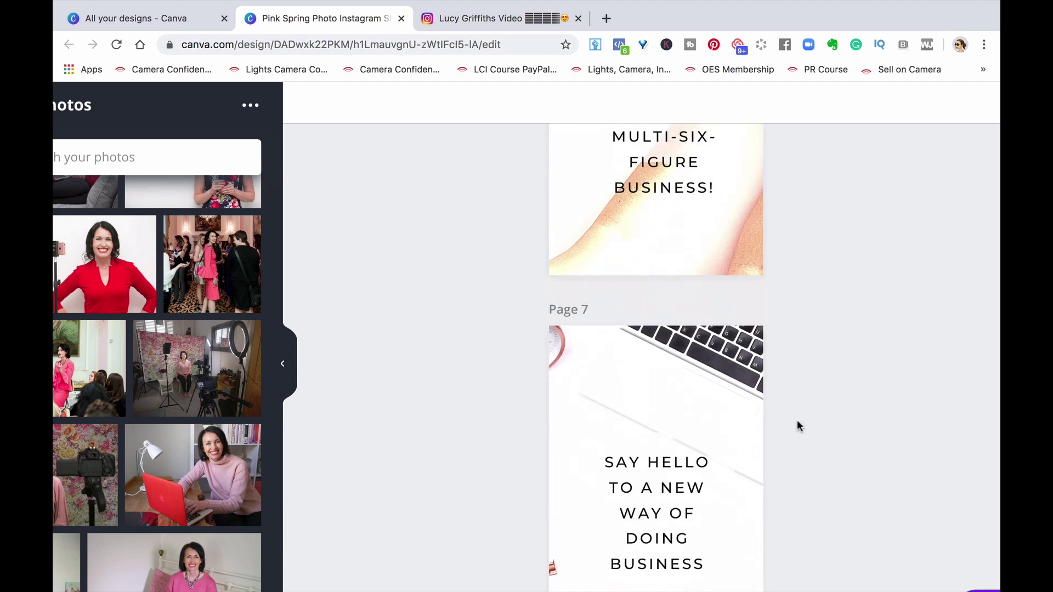
Look through the design's cover pages from page 7 down to page 13
{"action": "scroll", "coordinate": [797, 422], "scroll_direction": "down", "scroll_amount": 15}
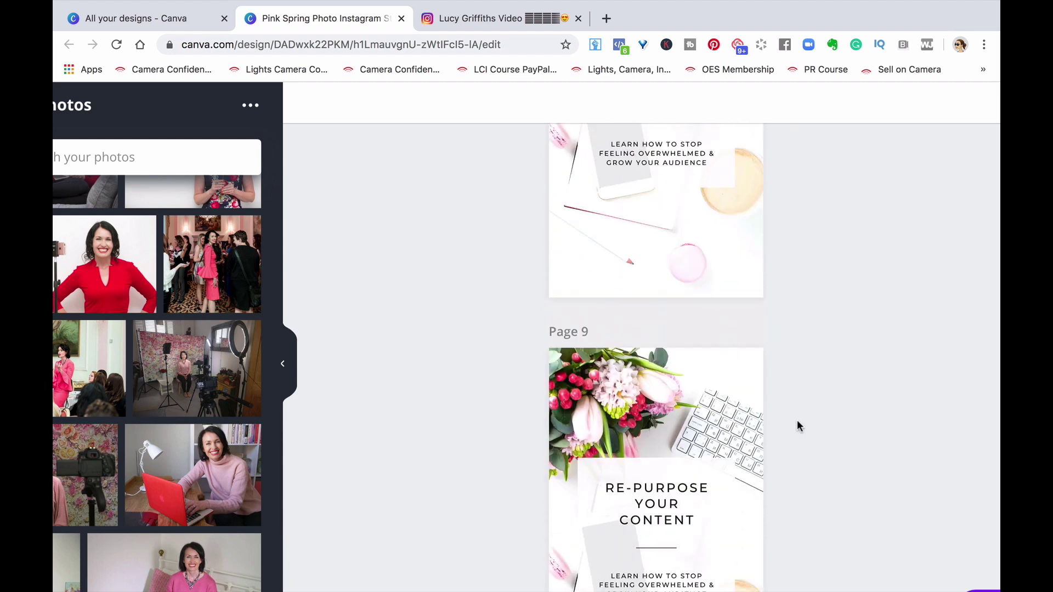
{"action": "scroll", "coordinate": [798, 424], "scroll_direction": "down", "scroll_amount": 15}
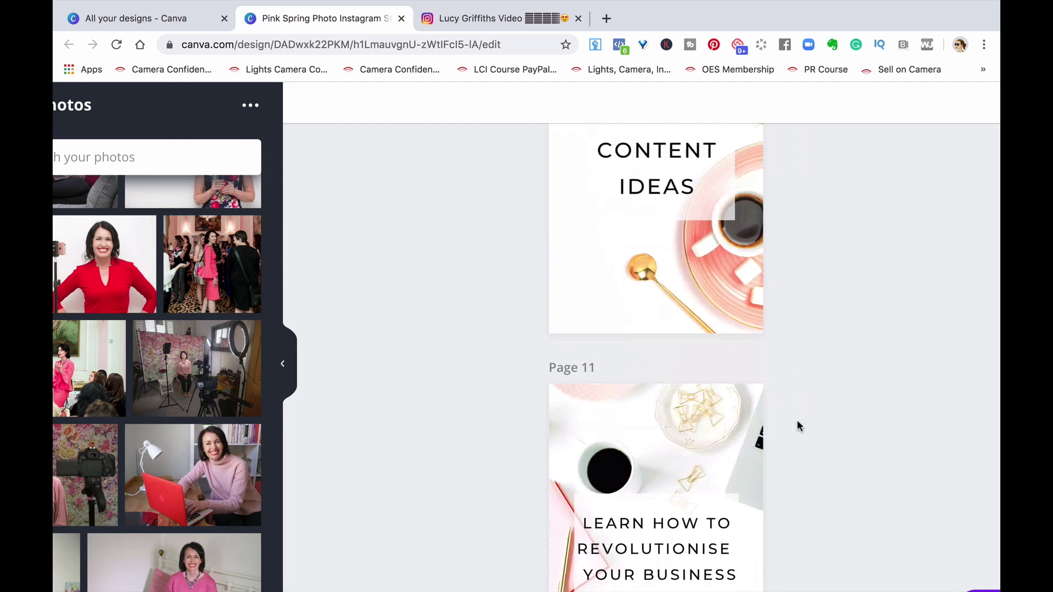
{"action": "scroll", "coordinate": [798, 426], "scroll_direction": "down", "scroll_amount": 15}
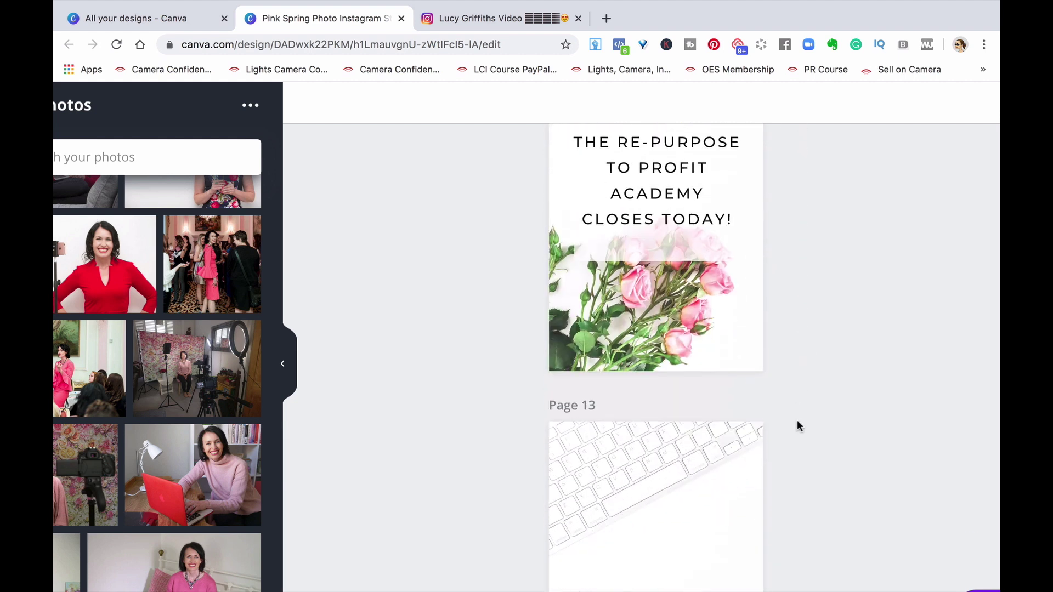
{"action": "scroll", "coordinate": [797, 427], "scroll_direction": "down", "scroll_amount": 10}
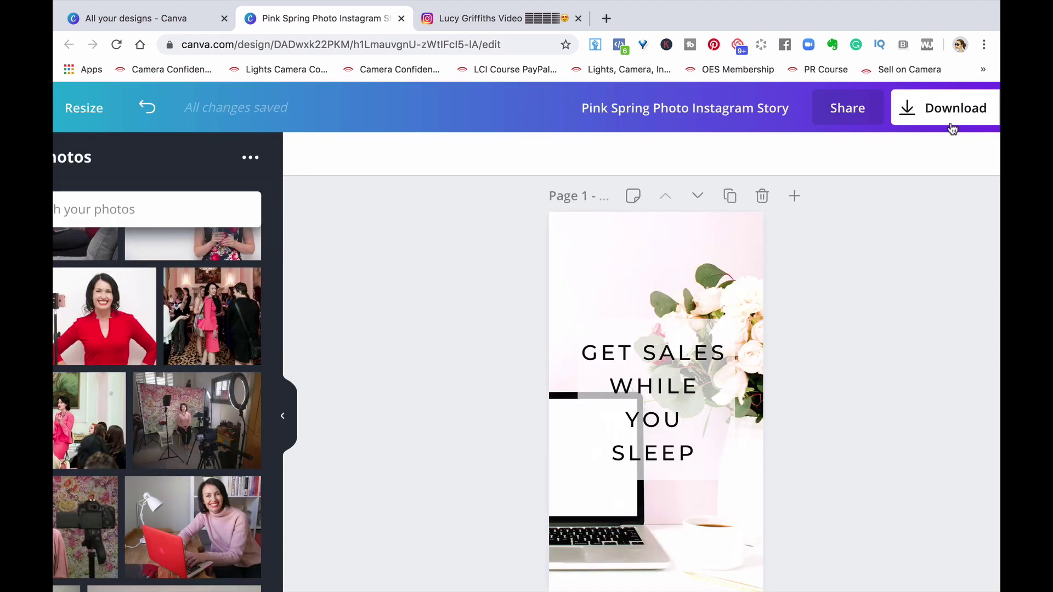
Download only page 14 of the Pink Spring Photo Instagram Story design as a PNG
{"action": "left_click", "coordinate": [950, 125]}
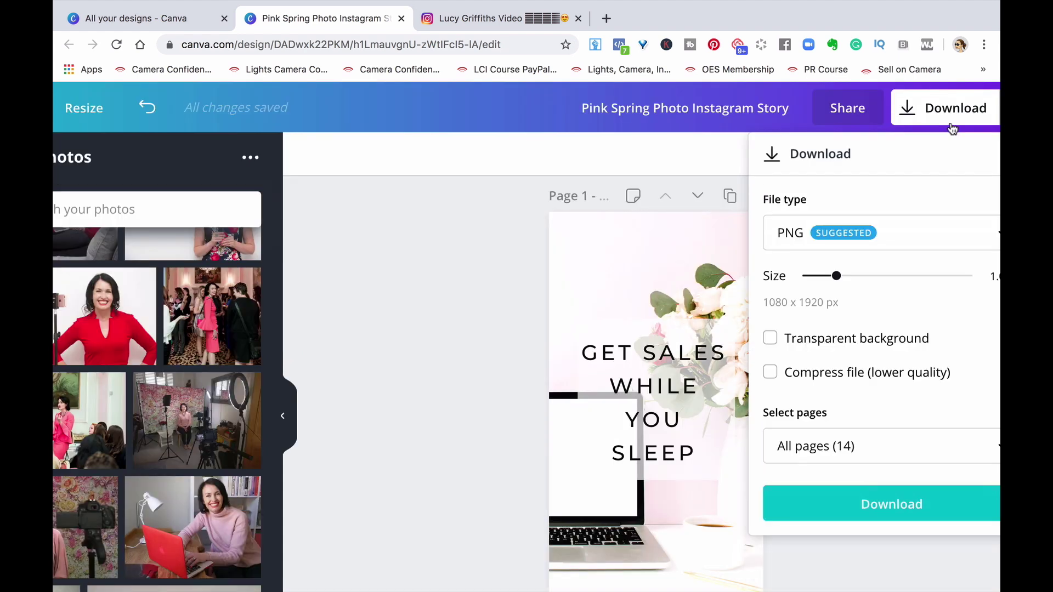
{"action": "left_click", "coordinate": [810, 456]}
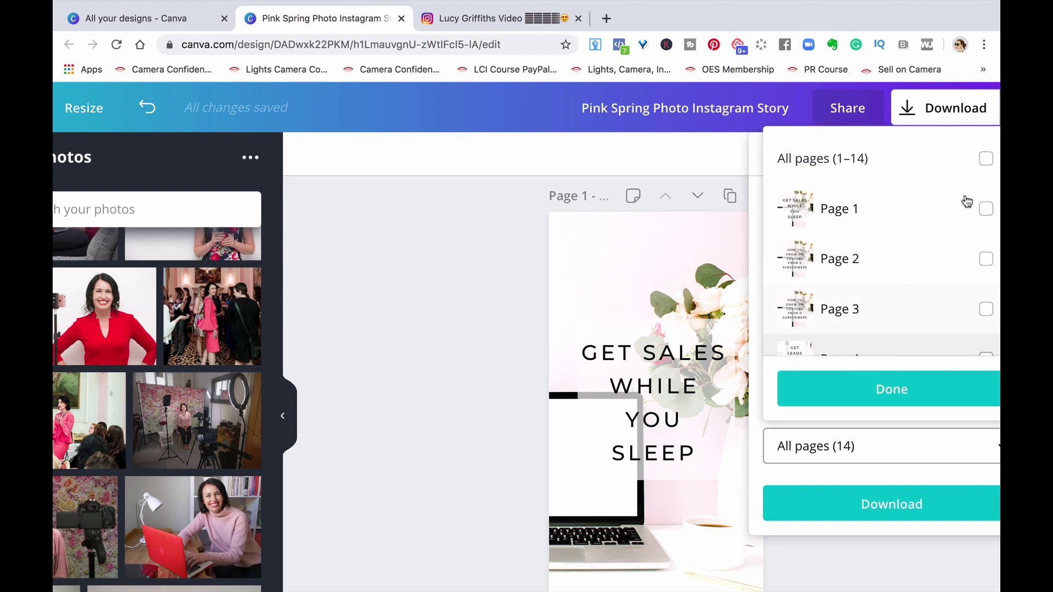
{"action": "scroll", "coordinate": [970, 165], "scroll_direction": "right", "scroll_amount": 2}
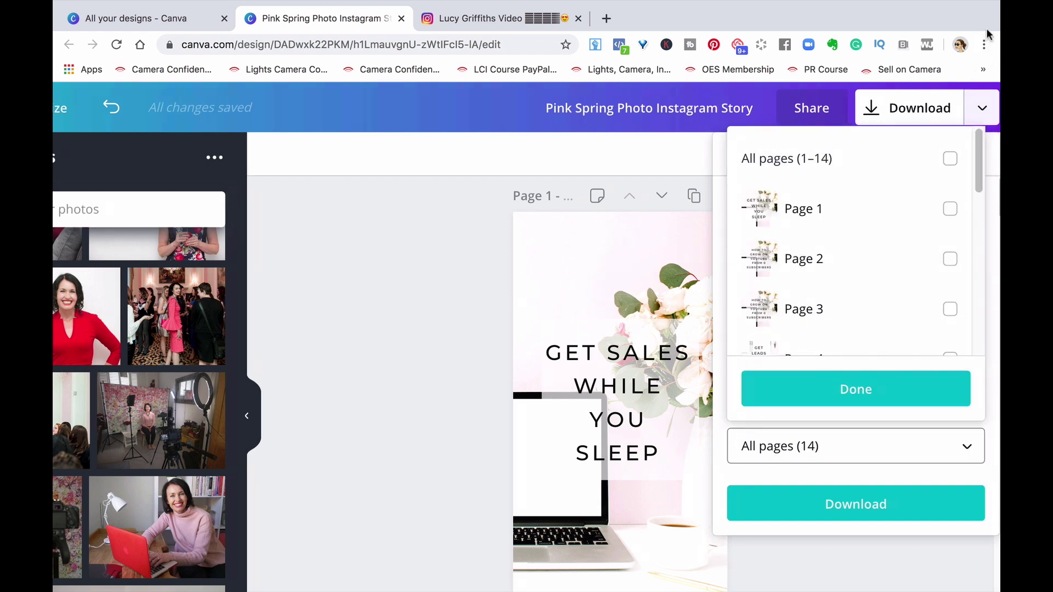
{"action": "left_click_drag", "start_coordinate": [970, 164], "coordinate": [976, 354]}
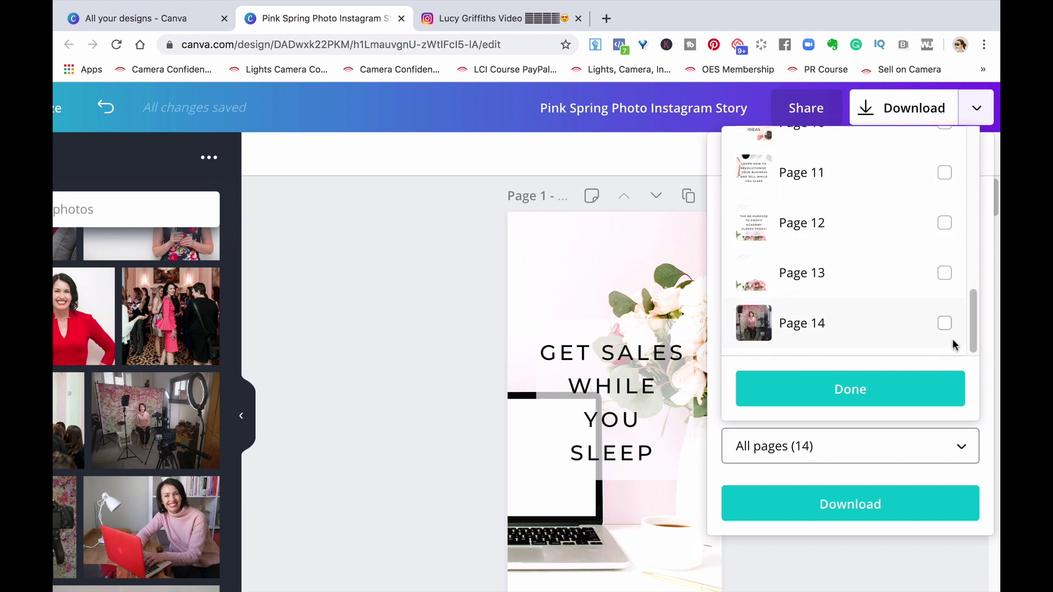
{"action": "left_click", "coordinate": [944, 324]}
{"action": "left_click", "coordinate": [903, 400]}
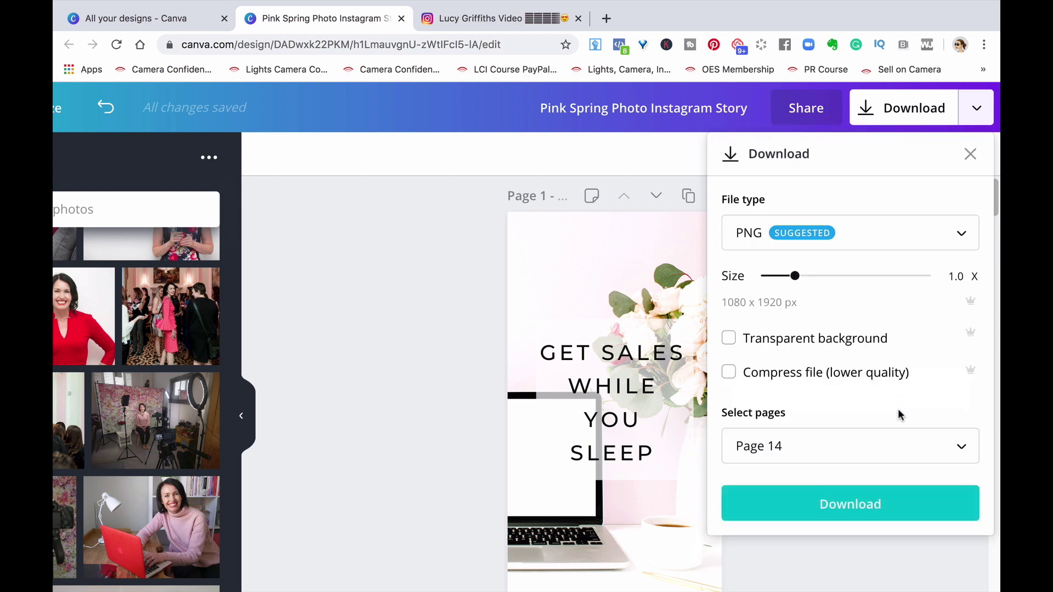
{"action": "left_click", "coordinate": [850, 505]}
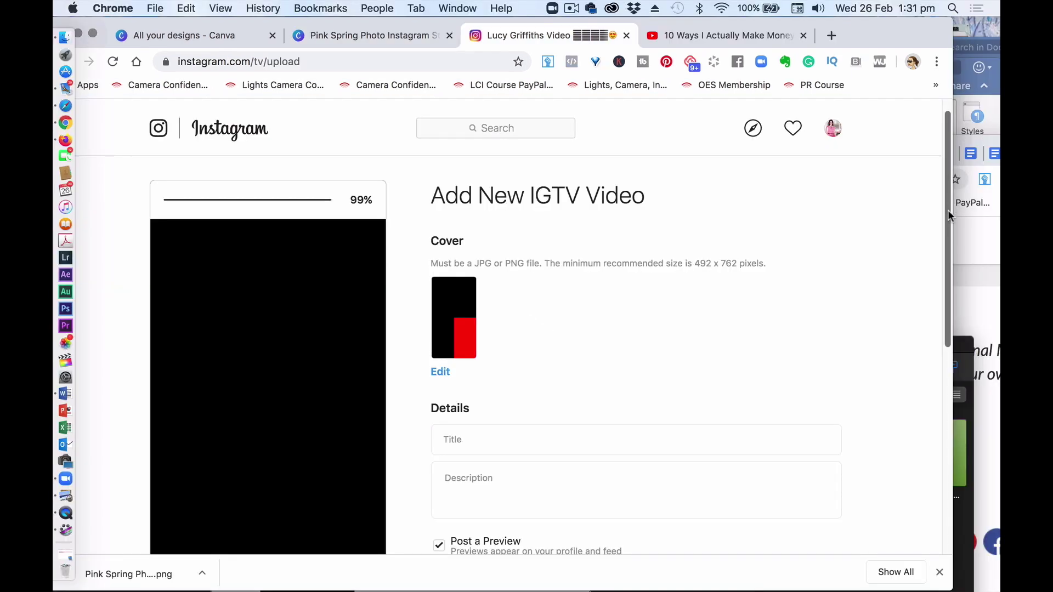
Replace the IGTV video's cover with "Pink Spring Photo Instagram Story (13).png" from Downloads
{"action": "mouse_move", "coordinate": [948, 209]}
{"action": "left_mouse_down"}
{"action": "mouse_move", "coordinate": [948, 291]}
{"action": "mouse_move", "coordinate": [947, 207]}
{"action": "left_mouse_up"}
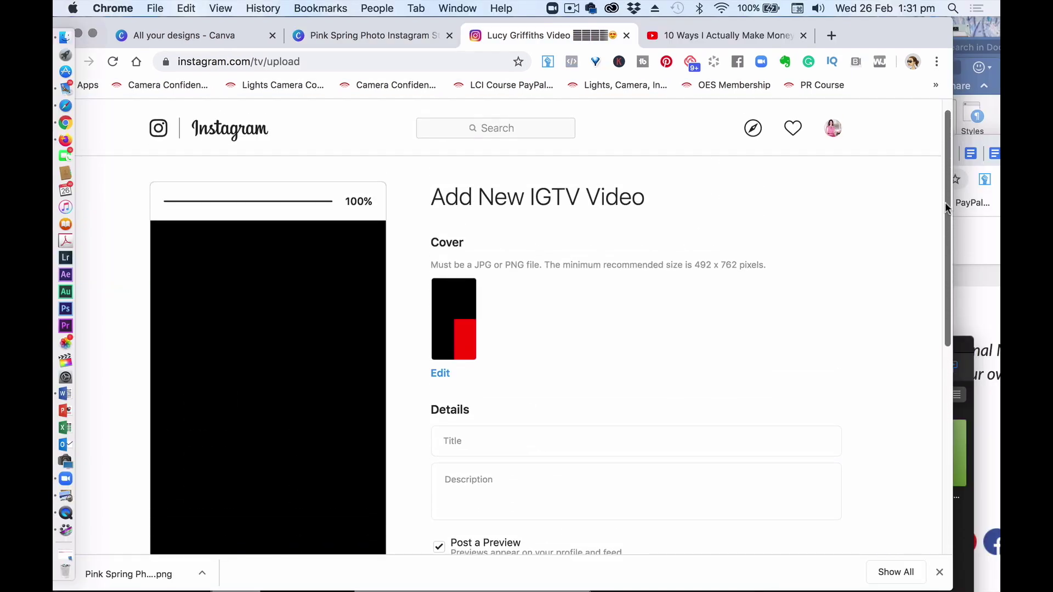
{"action": "left_click", "coordinate": [444, 375]}
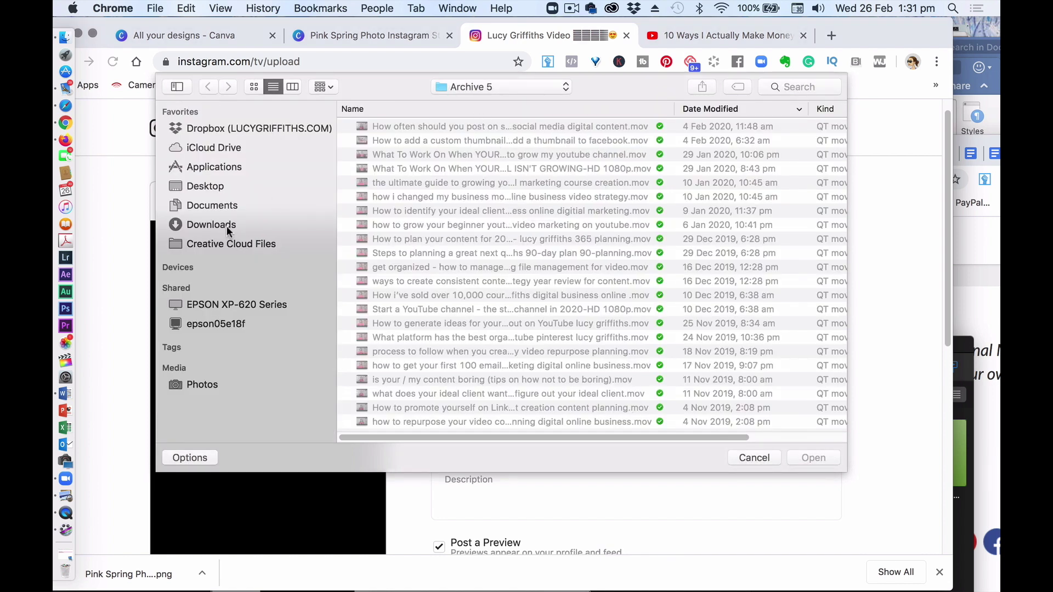
{"action": "left_click", "coordinate": [221, 222]}
{"action": "left_click", "coordinate": [440, 126]}
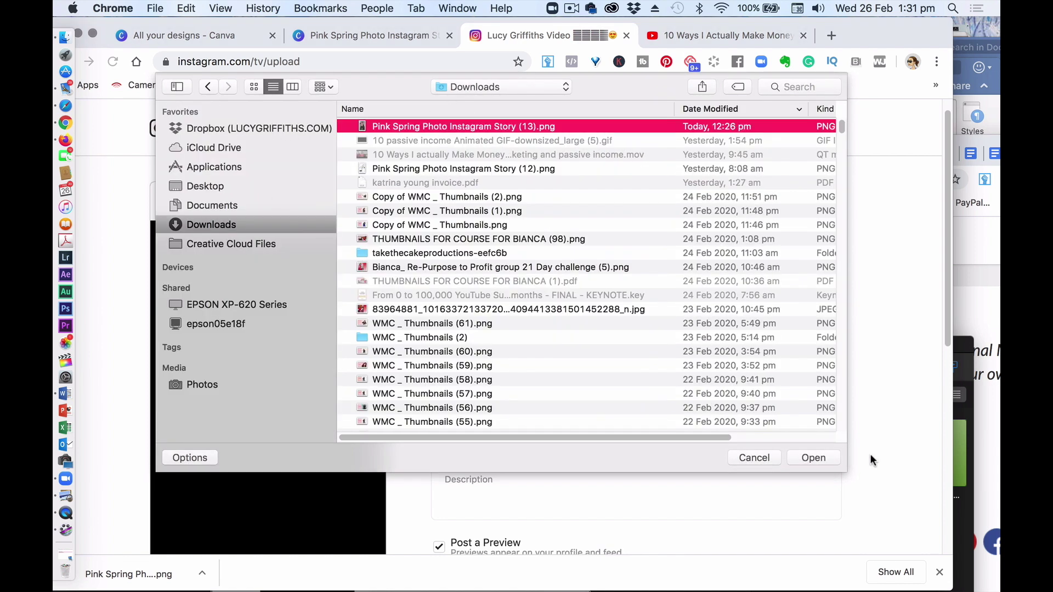
{"action": "left_click", "coordinate": [815, 459]}
Title the video "How to manage your videos" and write a description beginning "I'm often asked how I manage my videos..."
{"action": "left_click", "coordinate": [468, 486]}
{"action": "type", "text": "I'm often asked how I manage my videos... Sometimes I want to chuck my laptop out of the window!"}
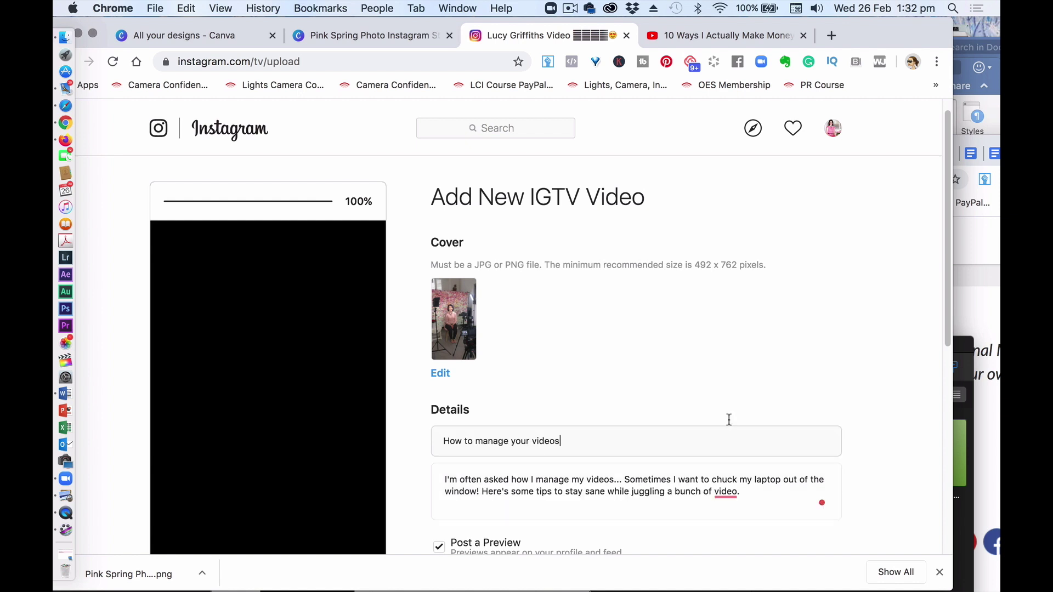
Connect the coach's Facebook Page so the video appears on both IGTV and the Facebook Page
{"action": "scroll", "coordinate": [948, 351], "scroll_direction": "down", "scroll_amount": 3}
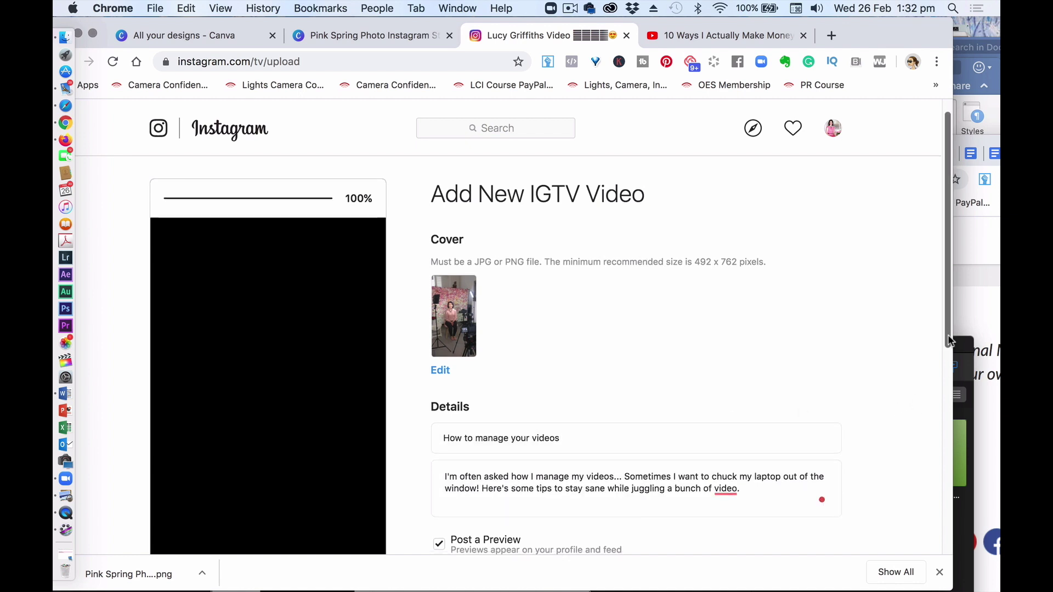
{"action": "scroll", "coordinate": [941, 417], "scroll_direction": "down", "scroll_amount": 5}
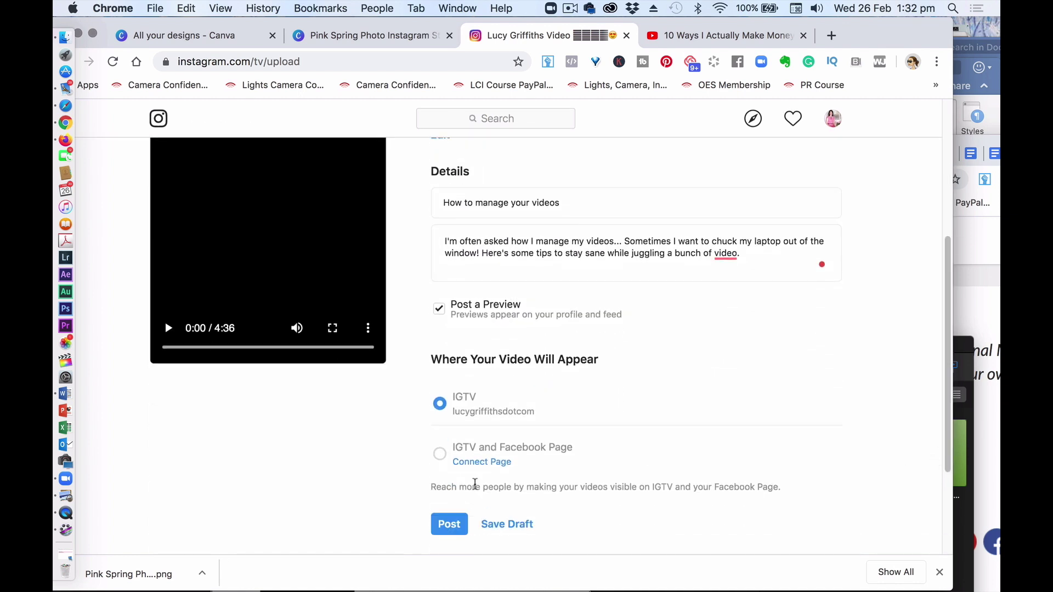
{"action": "left_click", "coordinate": [494, 463]}
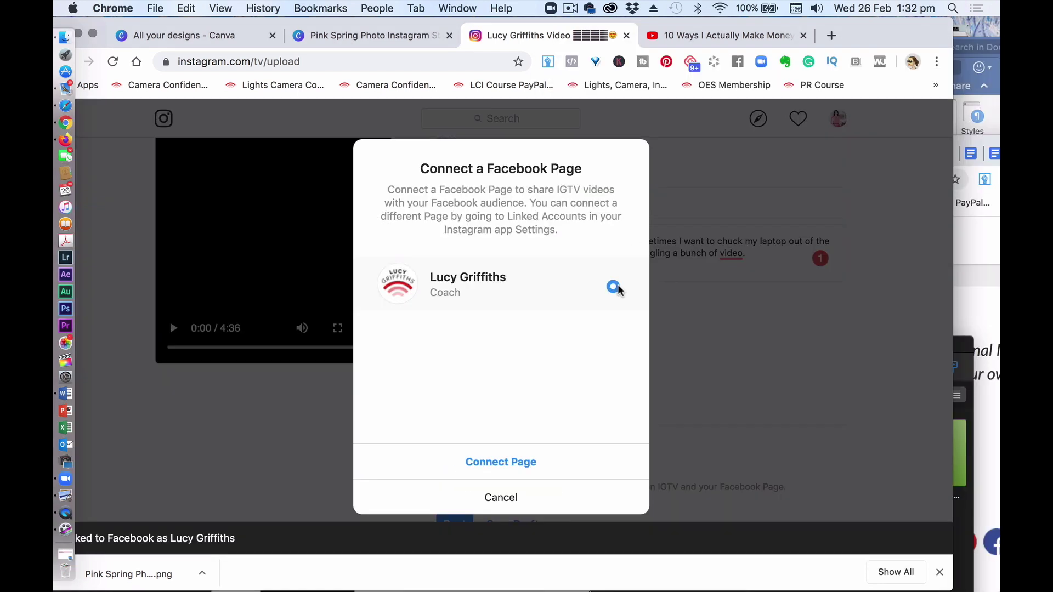
{"action": "left_click", "coordinate": [509, 464]}
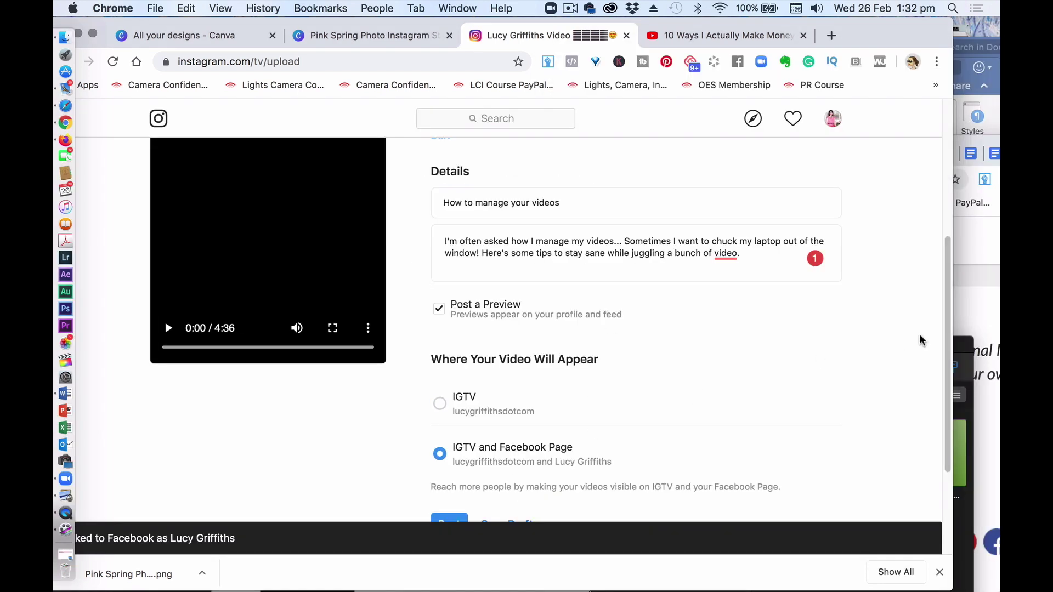
Post the IGTV video with its preview enabled
{"action": "left_click_drag", "start_coordinate": [945, 322], "coordinate": [917, 381]}
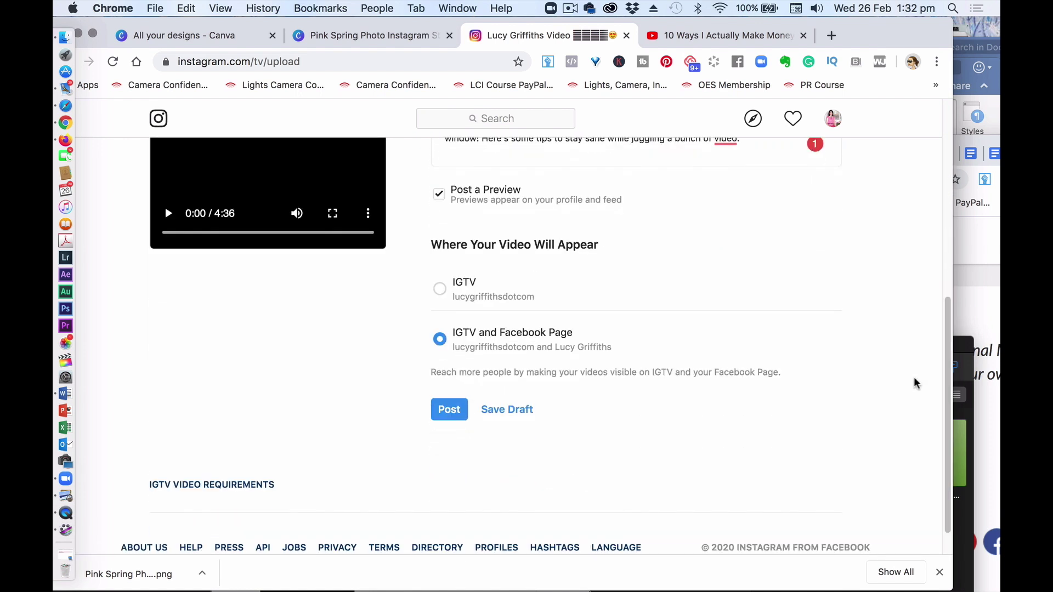
{"action": "left_click", "coordinate": [449, 410]}
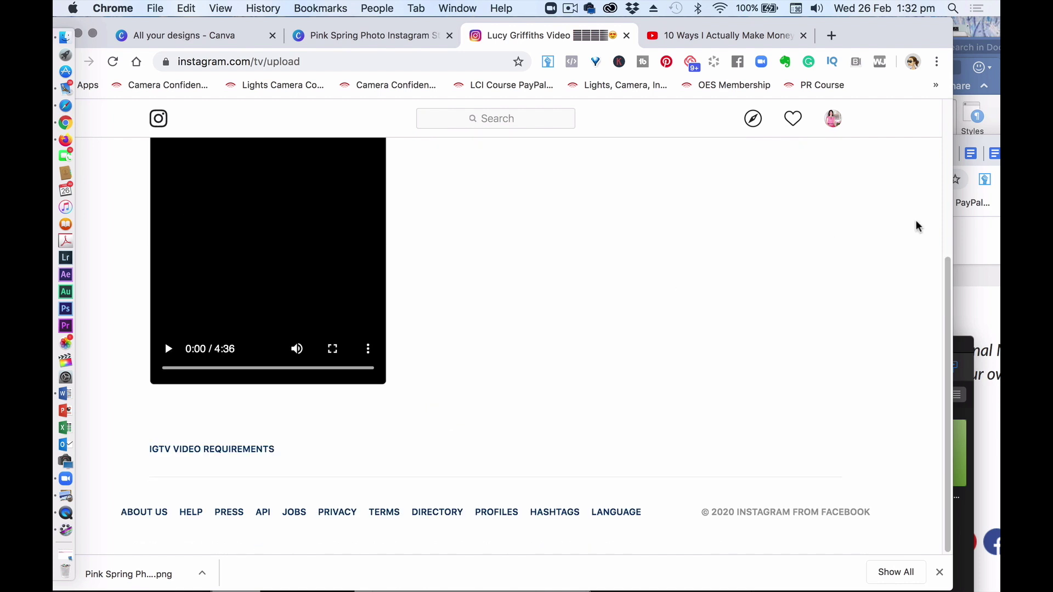
{"action": "left_click_drag", "start_coordinate": [950, 306], "coordinate": [956, 159]}
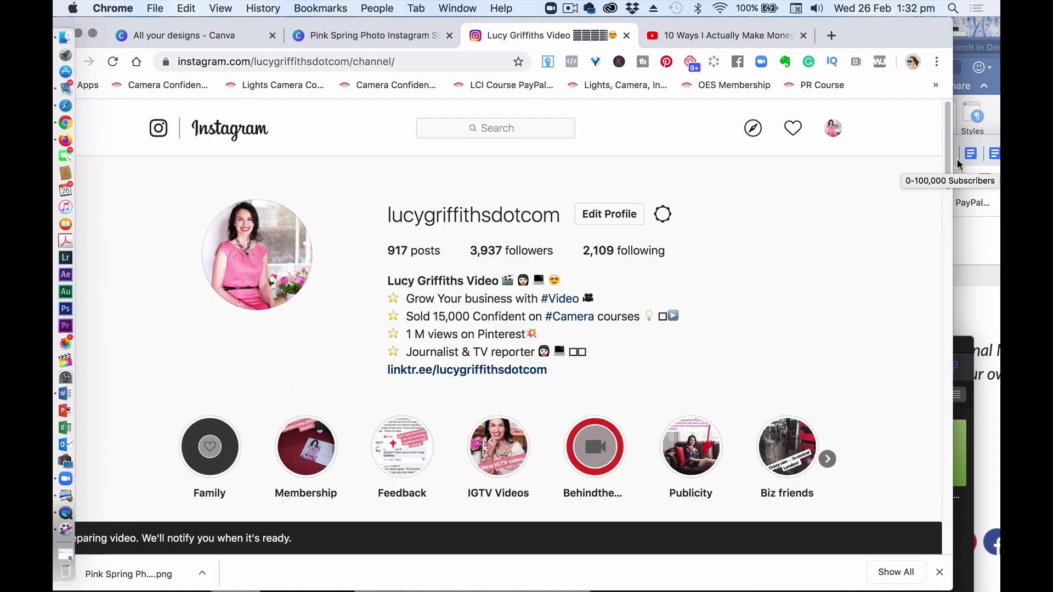
Open the new "How to manage your videos" video from the profile's IGTV videos, check its caption and opening seconds, and pause it
{"action": "left_click_drag", "start_coordinate": [899, 30], "coordinate": [946, 31]}
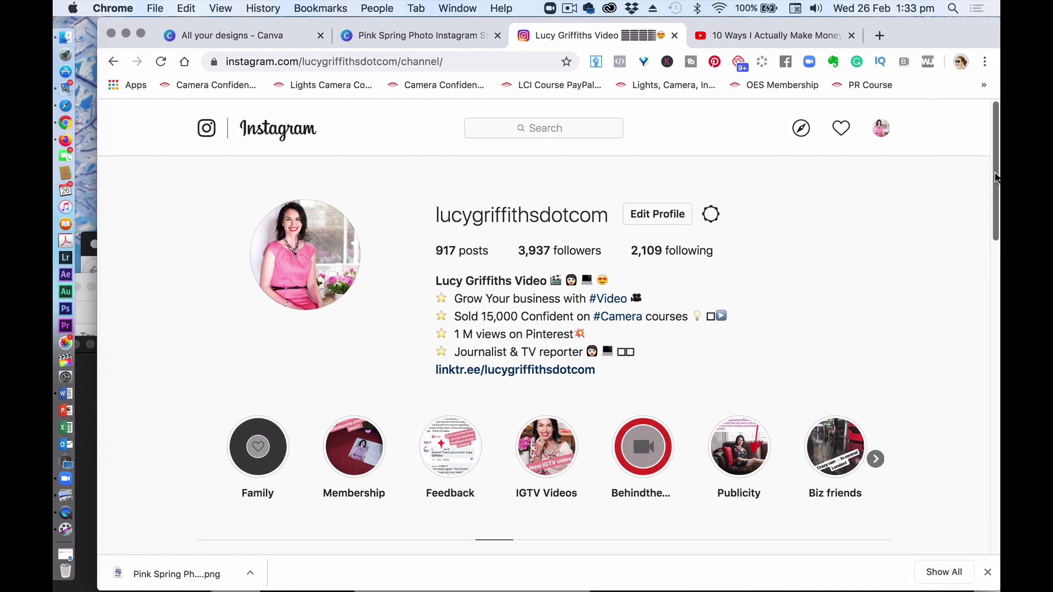
{"action": "left_click_drag", "start_coordinate": [996, 178], "coordinate": [991, 257]}
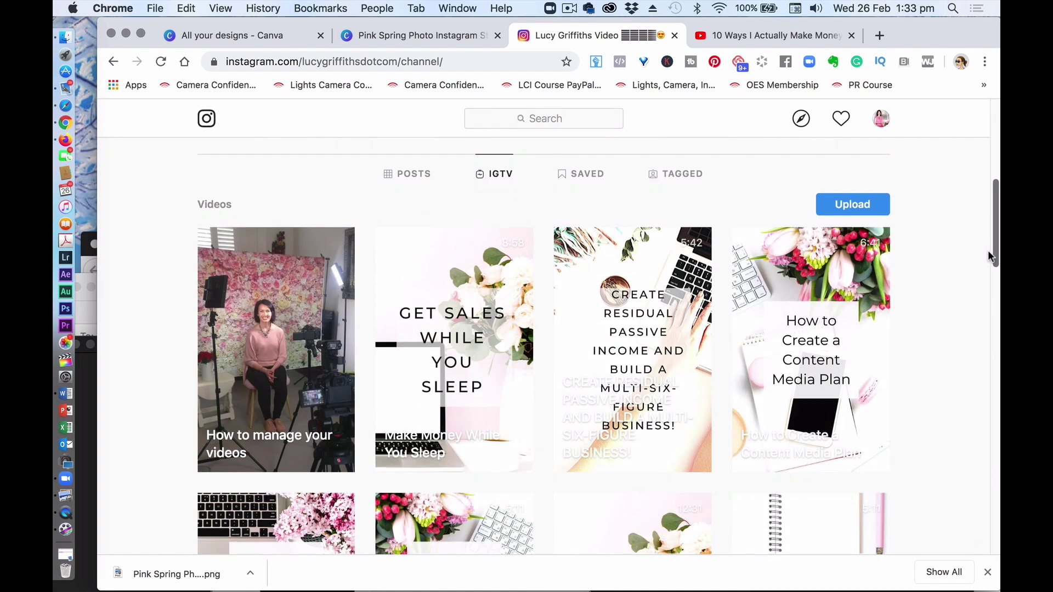
{"action": "left_click", "coordinate": [285, 304]}
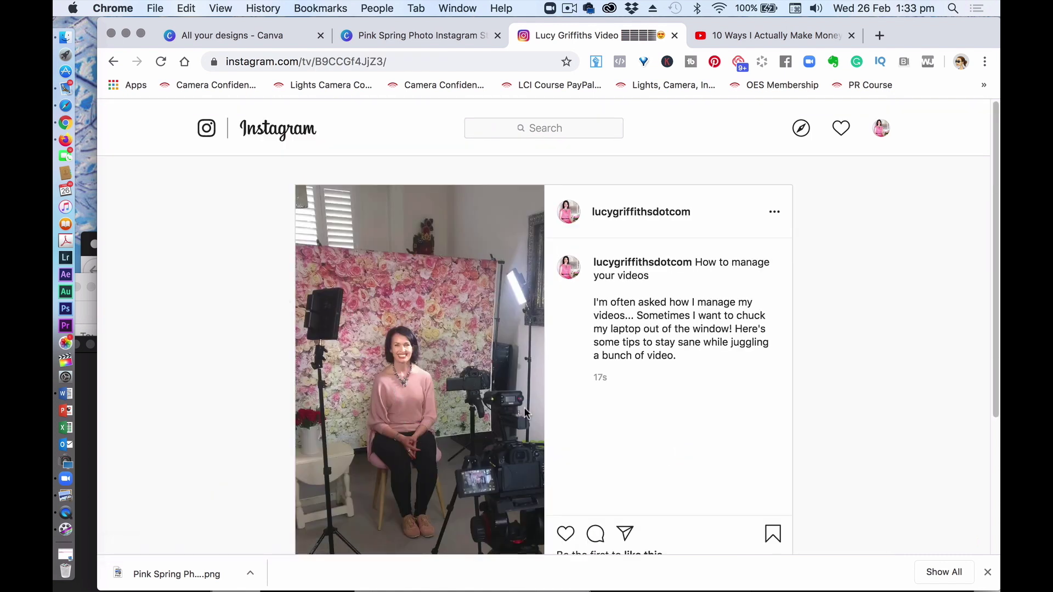
{"action": "scroll", "coordinate": [816, 278], "scroll_direction": "down", "scroll_amount": 3}
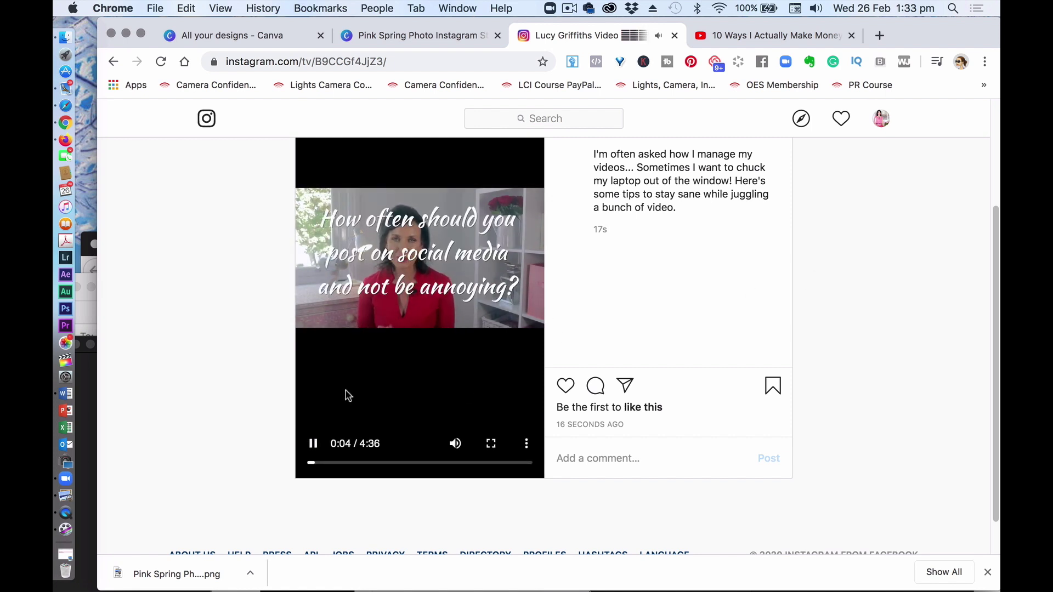
{"action": "left_click", "coordinate": [313, 443]}
{"action": "scroll", "coordinate": [846, 262], "scroll_direction": "up", "scroll_amount": 3}
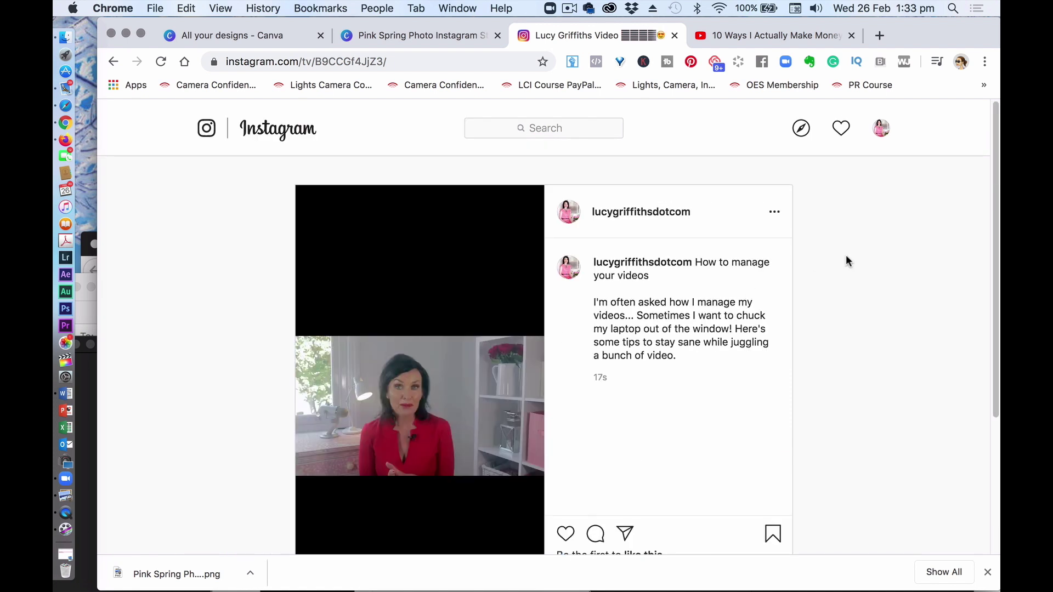